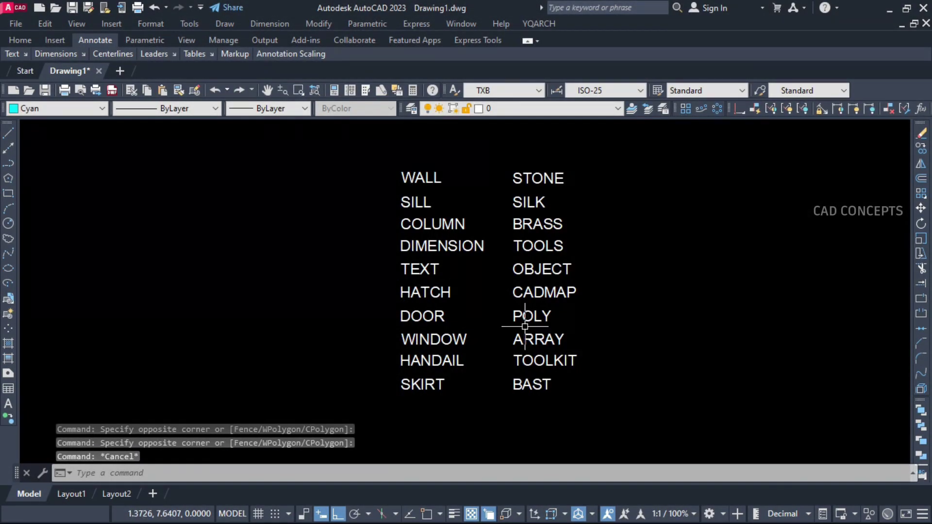
- Run TXTLA on all 20 words and check the layer list for the new word layers
left_click(515, 108)
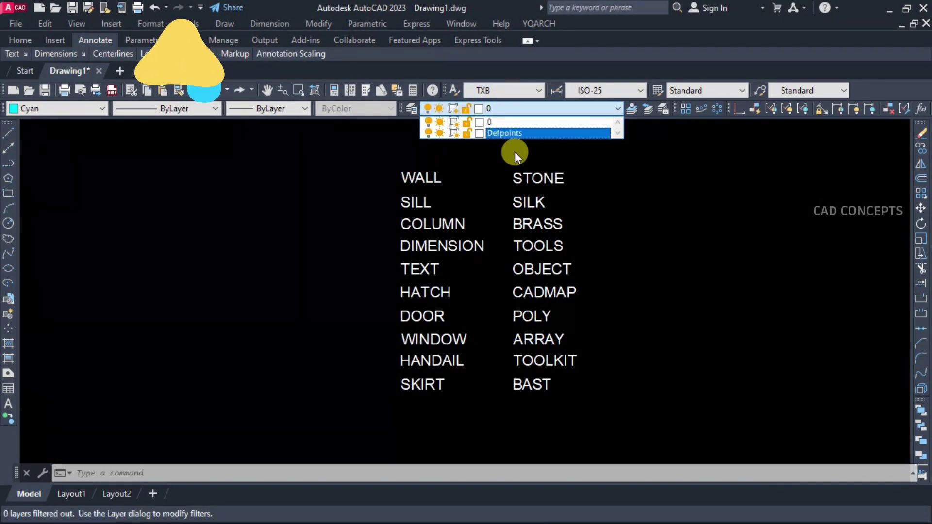
key("Escape")
type("TXTLA")
key("Return")
left_click(596, 160)
left_click(384, 398)
key("Return")
left_click(514, 109)
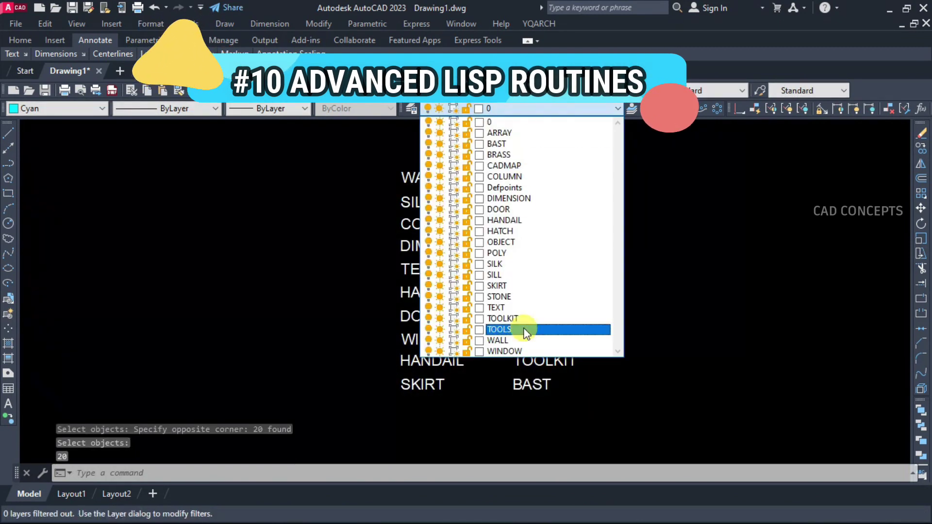
left_click(666, 255)
left_click(515, 108)
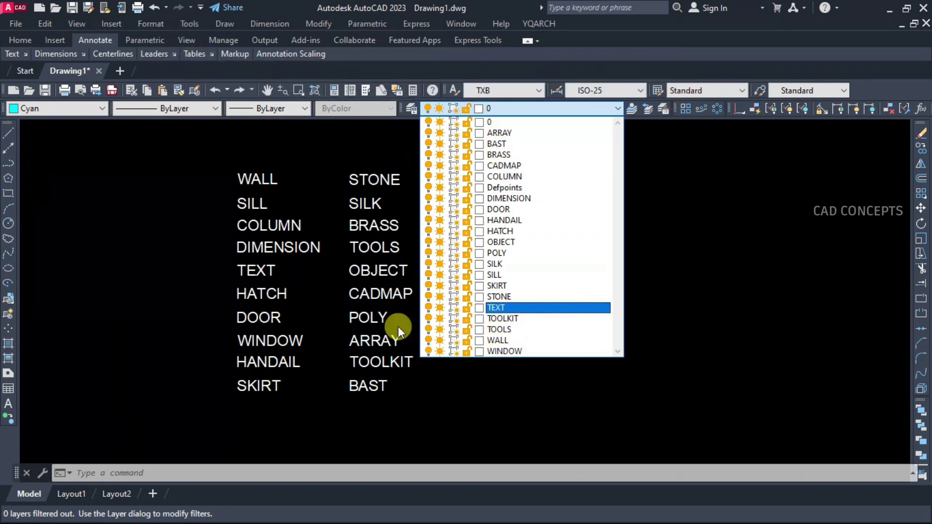
left_click(307, 258)
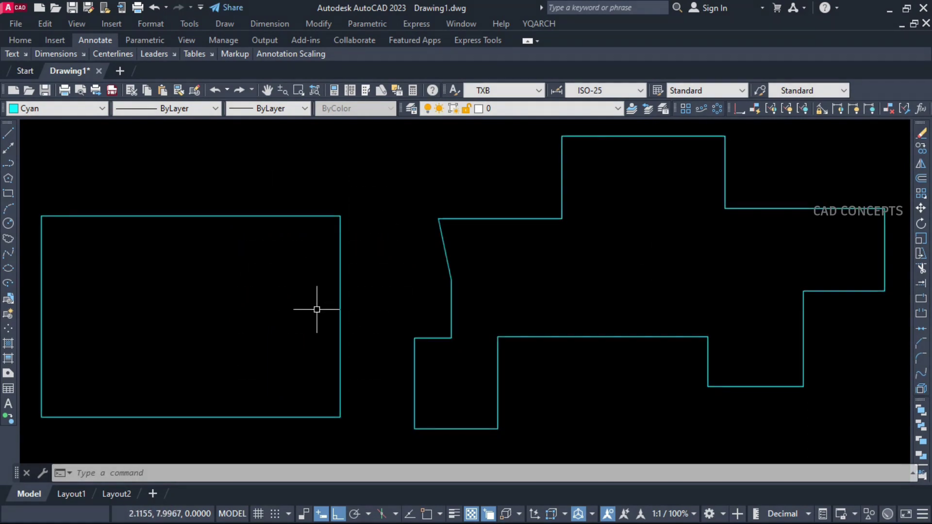
- Label the rectangle with area 1.7 and the stepped shape with area 2.12 using CAR
type("CAR")
key("Return")
left_click(174, 333)
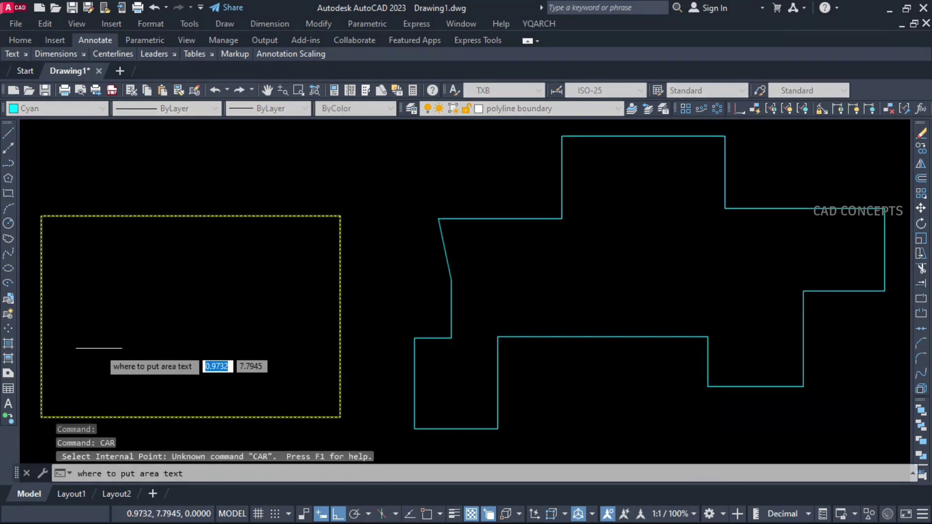
left_click(99, 348)
key("Return")
left_click(603, 266)
left_click(589, 296)
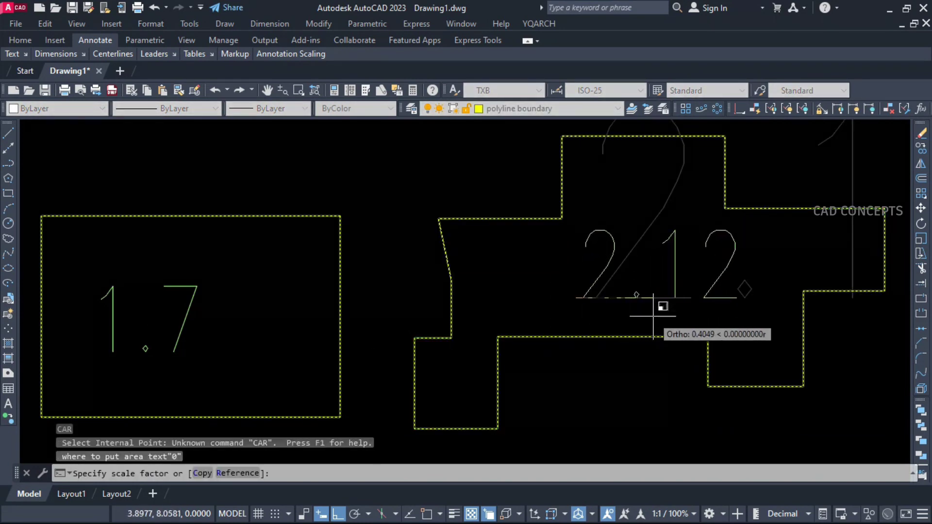
left_click(644, 297)
scroll(566, 294, "down", 2)
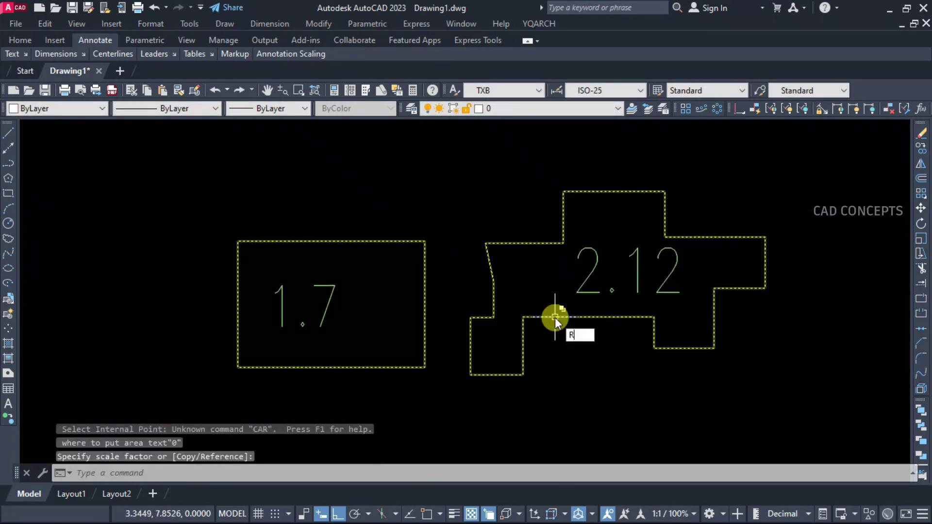
- Draw a new rectangle below the existing shapes
type("ec")
key("Return")
scroll(555, 318, "down", 2)
left_click(376, 368)
left_click(630, 435)
scroll(488, 338, "up", 2)
- Label the new rectangle with its area 3.14 at a reduced size
type("car")
key("Return")
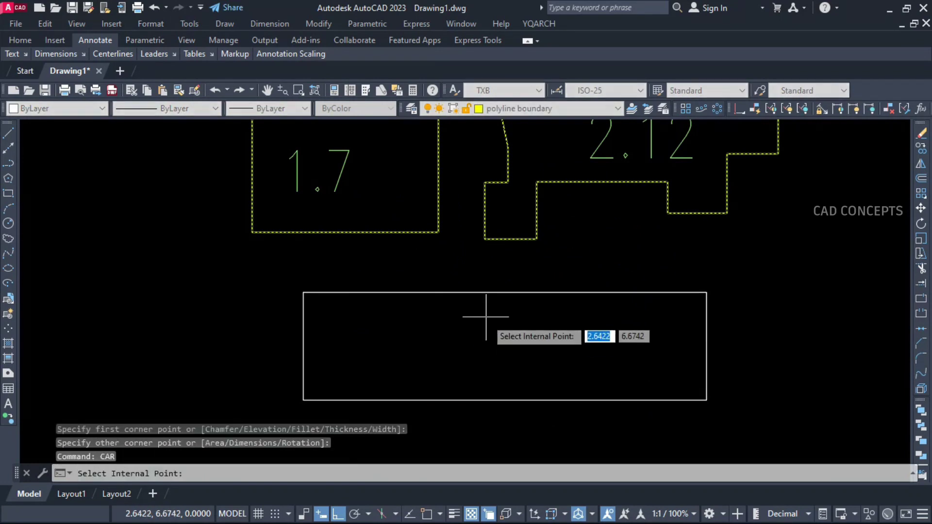
left_click(485, 314)
left_click(427, 369)
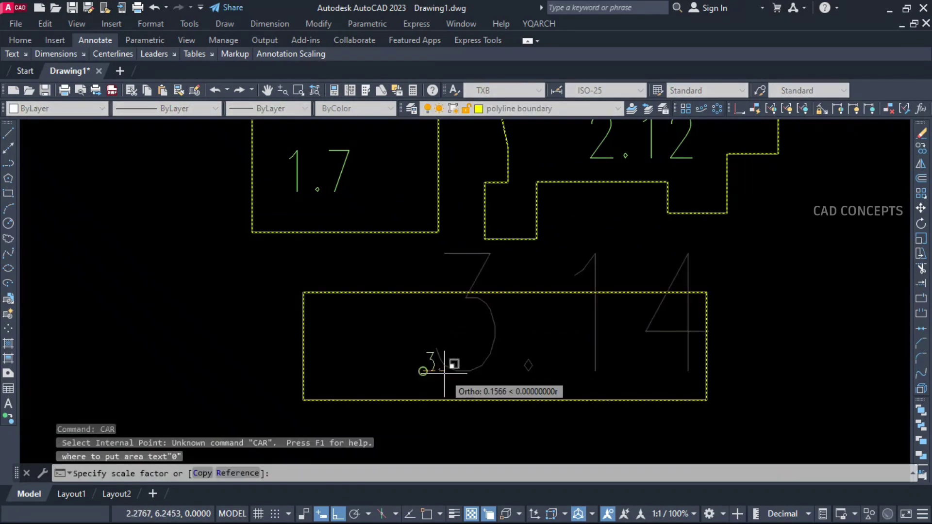
left_click(481, 376)
scroll(480, 386, "down", 2)
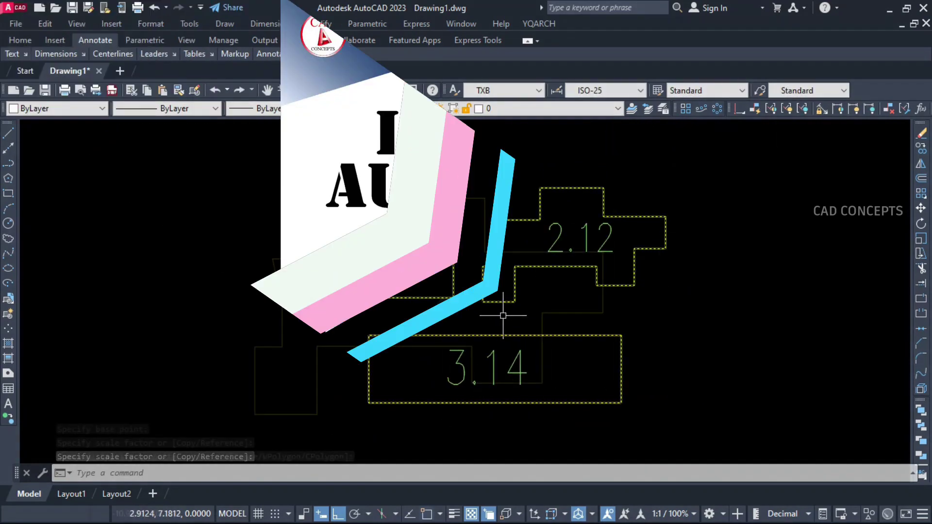
- Place E/N coordinate labels at three points, including the yellow shape's corners, with CR
type("cr")
key("Return")
left_click(646, 257)
left_click(651, 199)
key("Return")
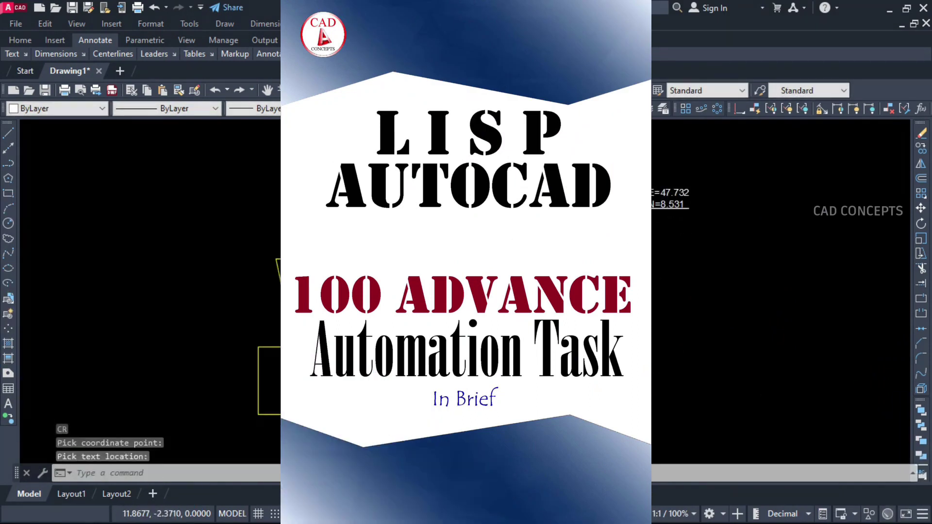
left_click(274, 256)
left_click(203, 189)
key("Return")
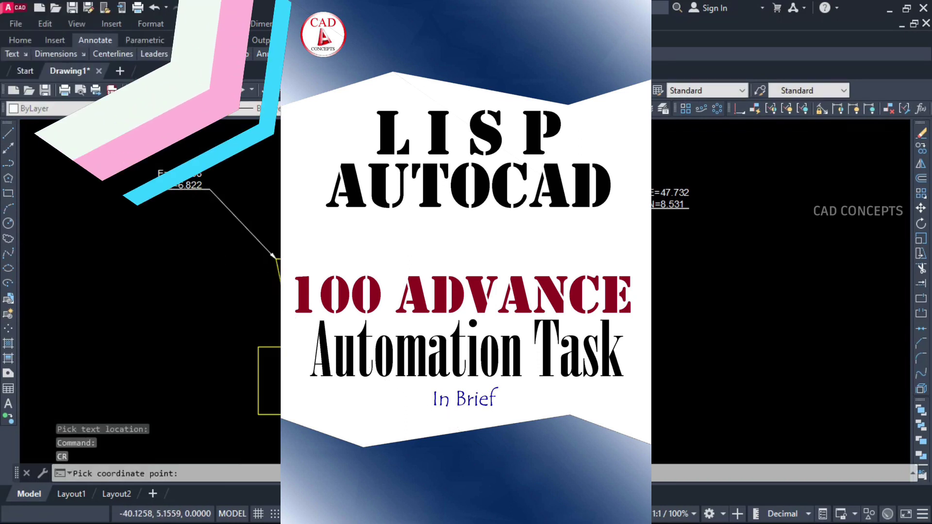
left_click(285, 304)
left_click(240, 283)
key("Return")
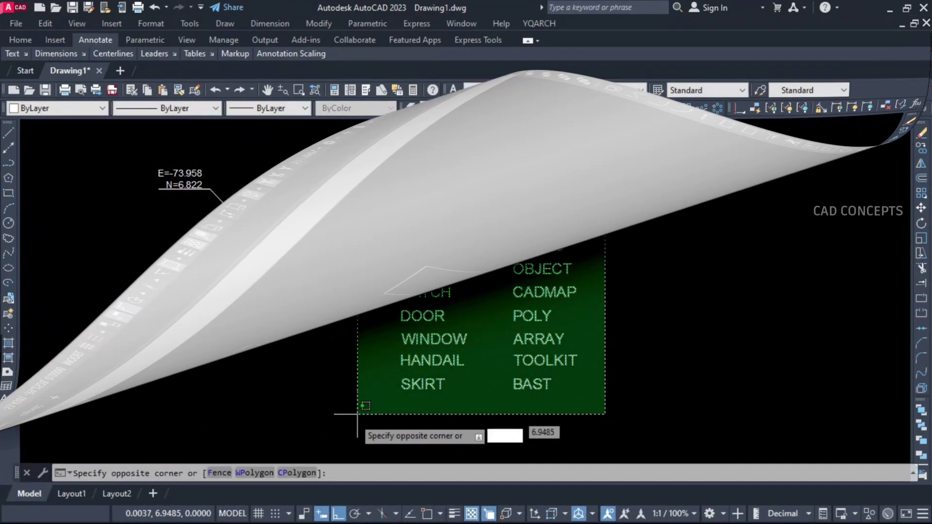
- Window-select the whole word list, then clear the selection
left_click(605, 414)
left_click(380, 158)
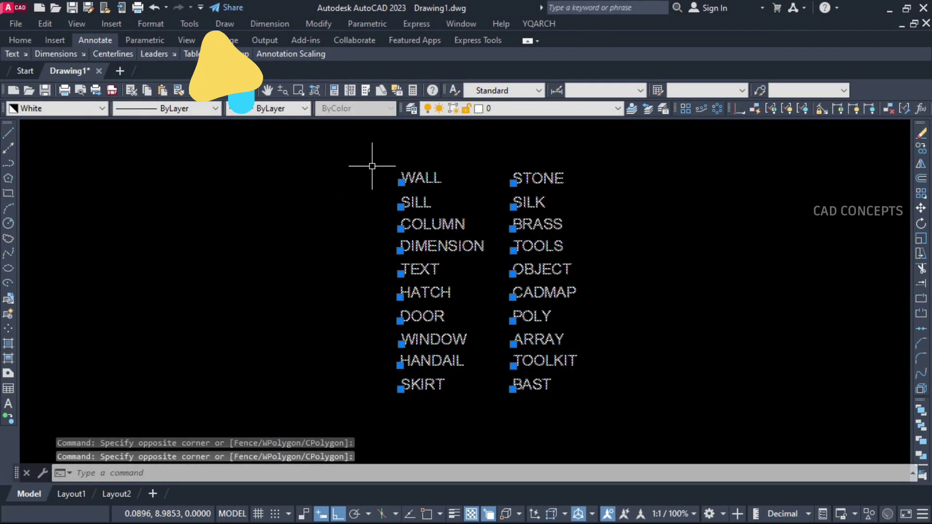
key("Escape")
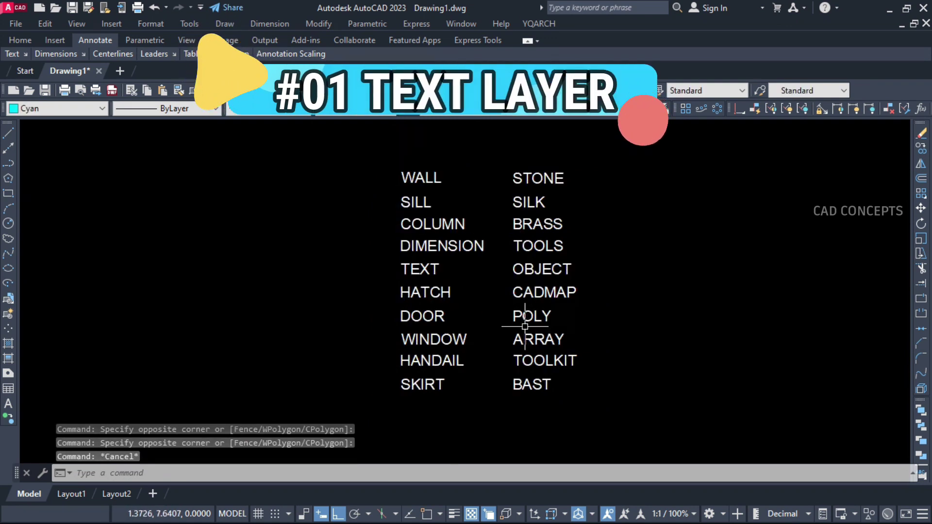
- Run TXTL on all 20 selected words so each gets its own layer, then view the layers
left_click(488, 109)
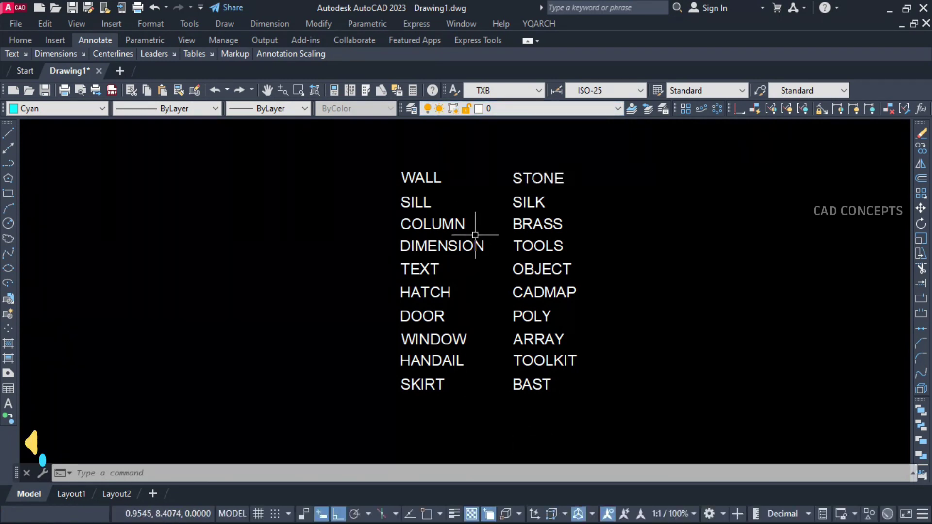
type("TXTLA")
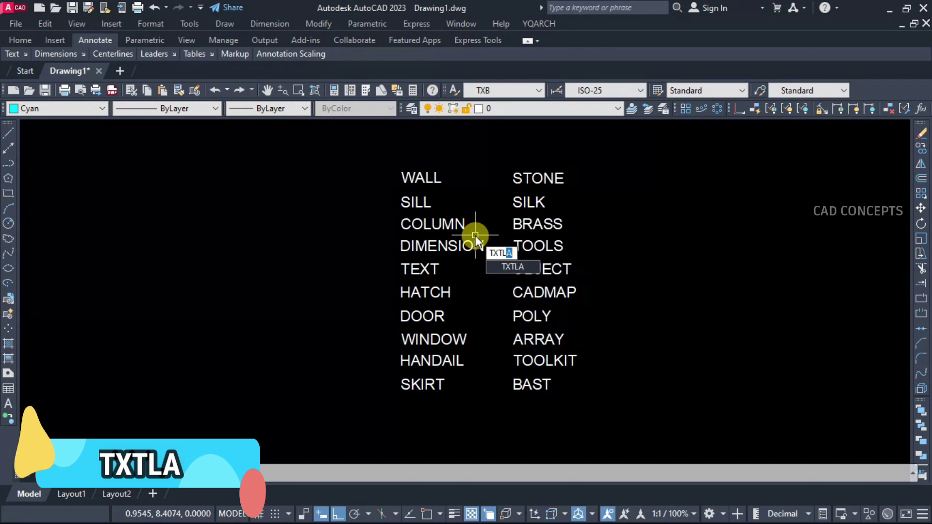
key("Return")
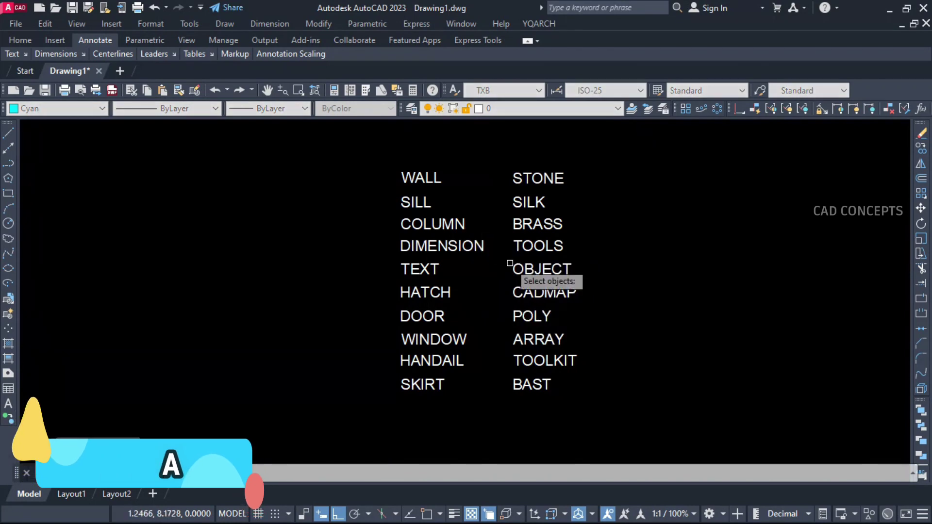
left_click(597, 158)
left_click(356, 416)
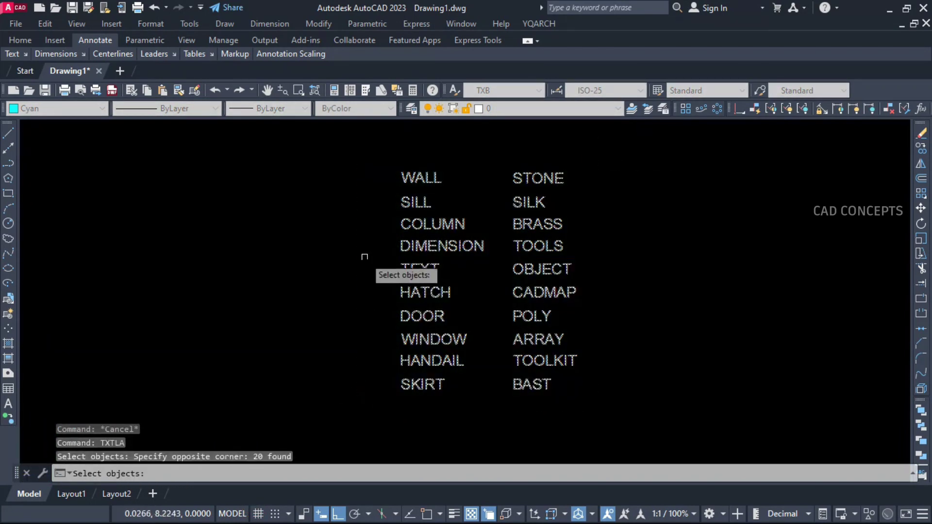
right_click(365, 257)
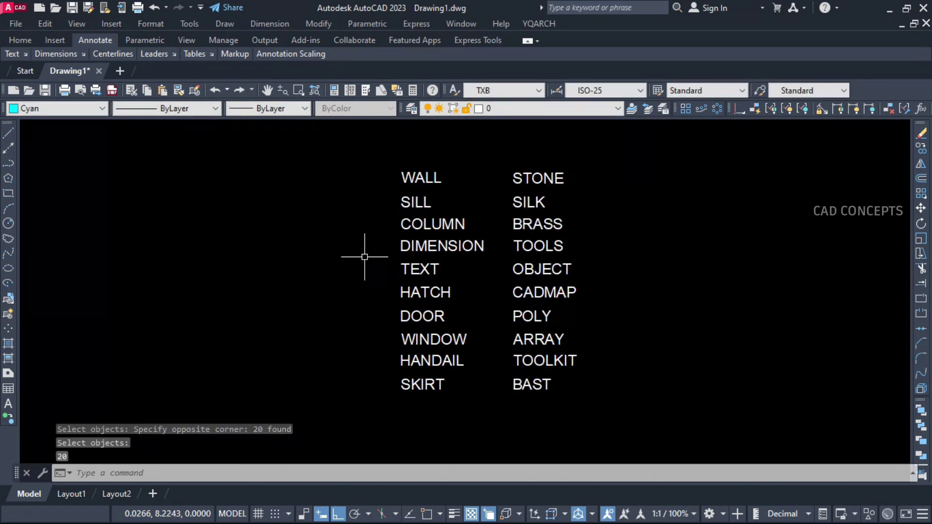
left_click(526, 106)
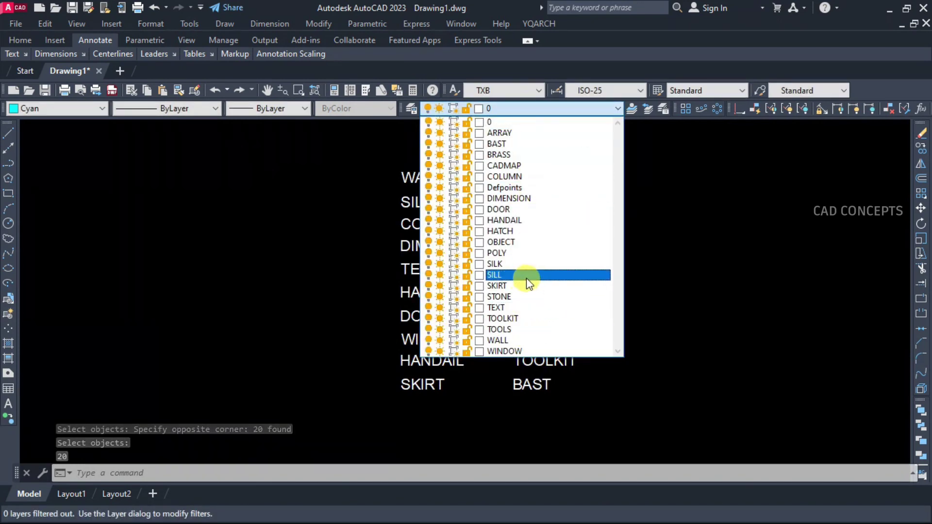
- Pan the word list left and recheck the word-named layers in the layer list
left_click(667, 249)
middle_click_drag(784, 268, 619, 270)
left_click(524, 105)
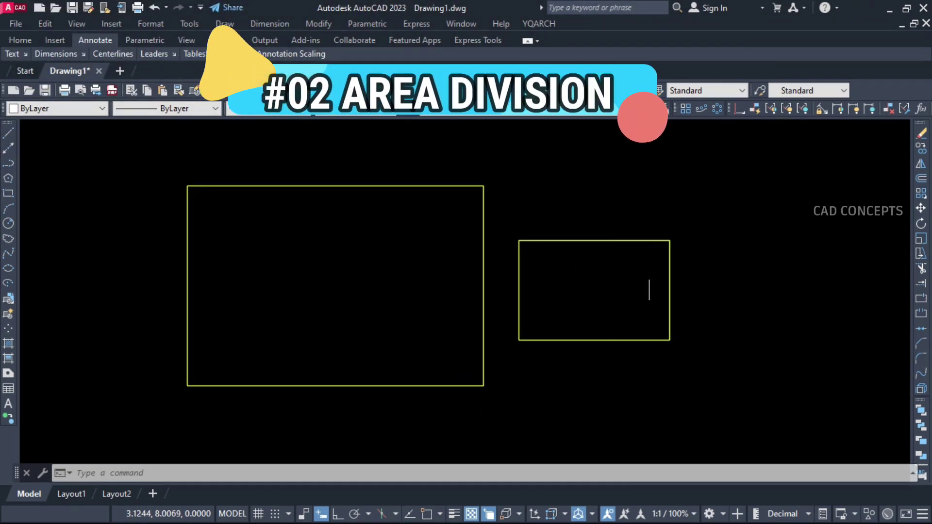
- Run the area-division routine and place the first vertical divider in the yellow rectangle
middle_click_drag(403, 304, 405, 311)
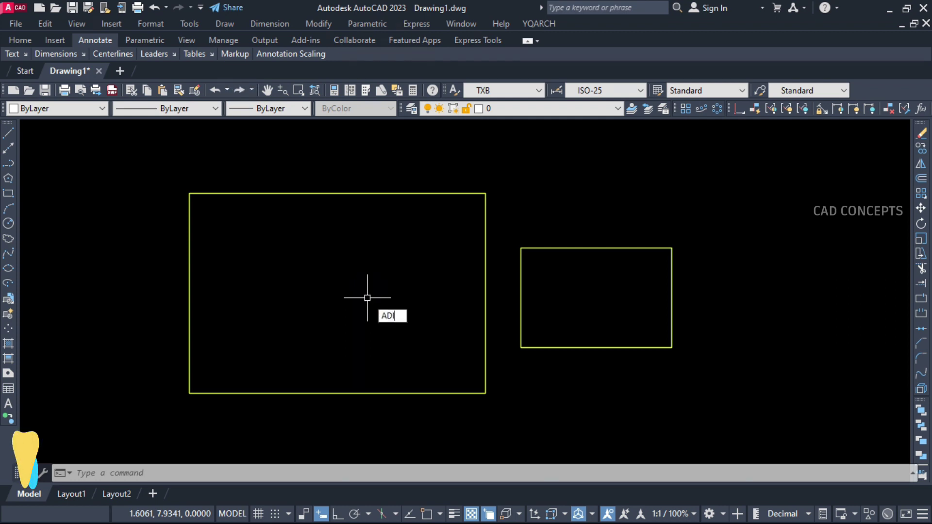
type("V")
key("Return")
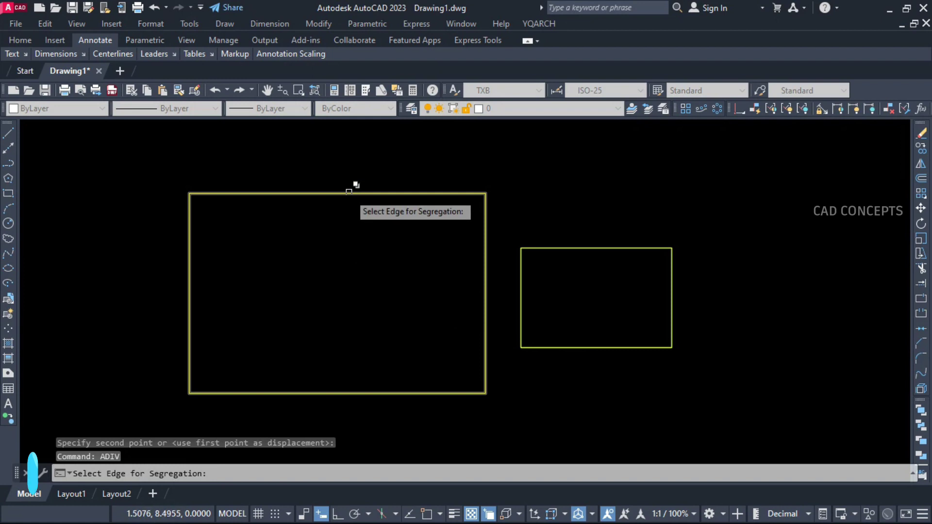
left_click(485, 250)
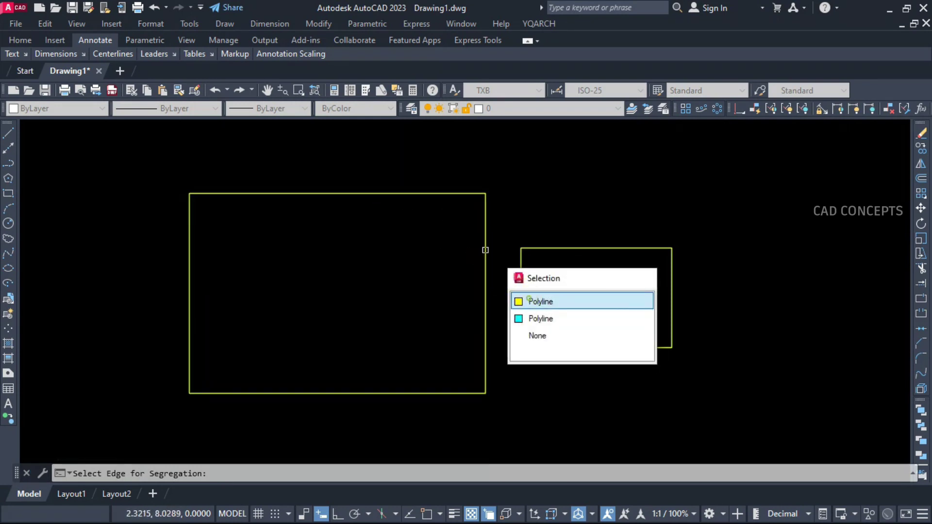
left_click(530, 301)
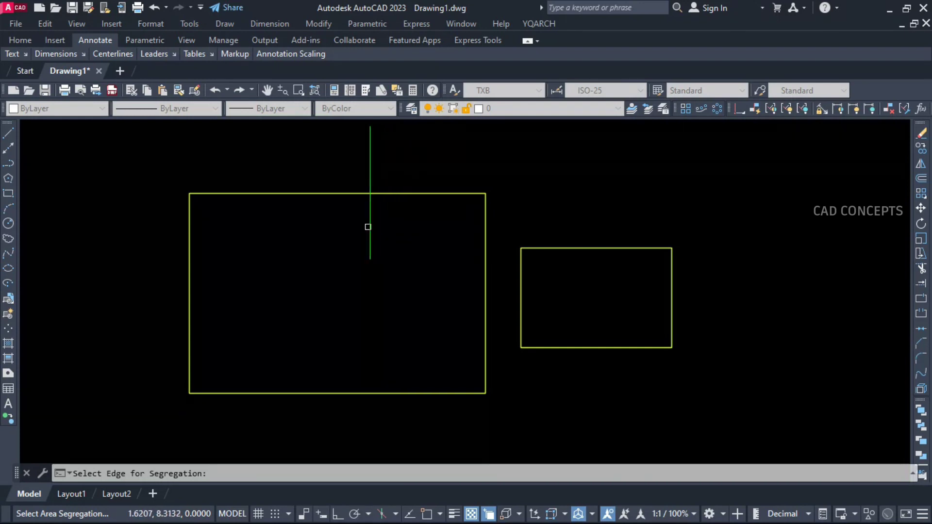
left_click(425, 229)
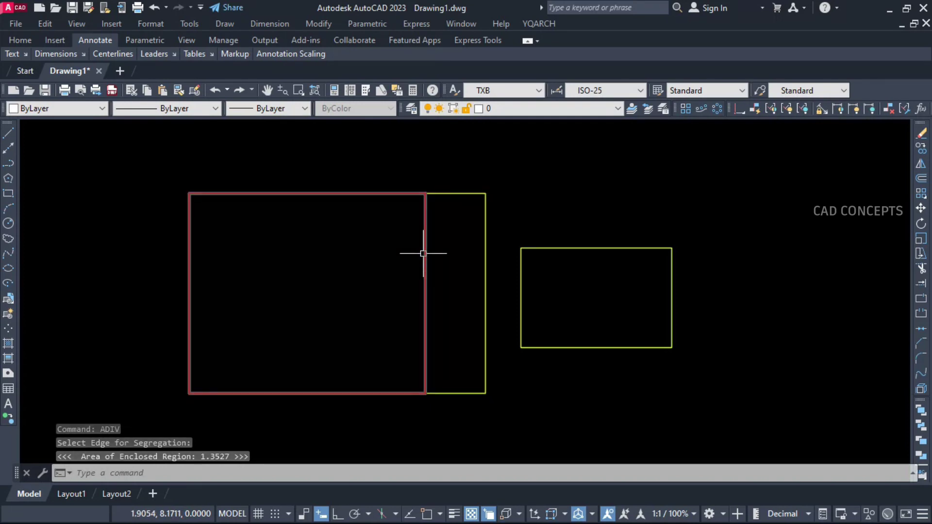
- Add two more vertical dividers further left, leaving a 0.5054 leftmost strip
key("Return")
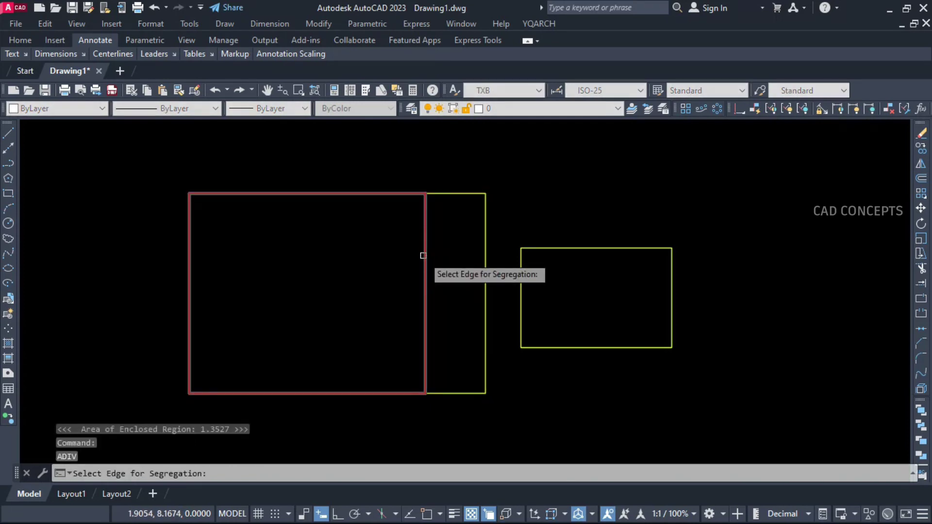
left_click(424, 257)
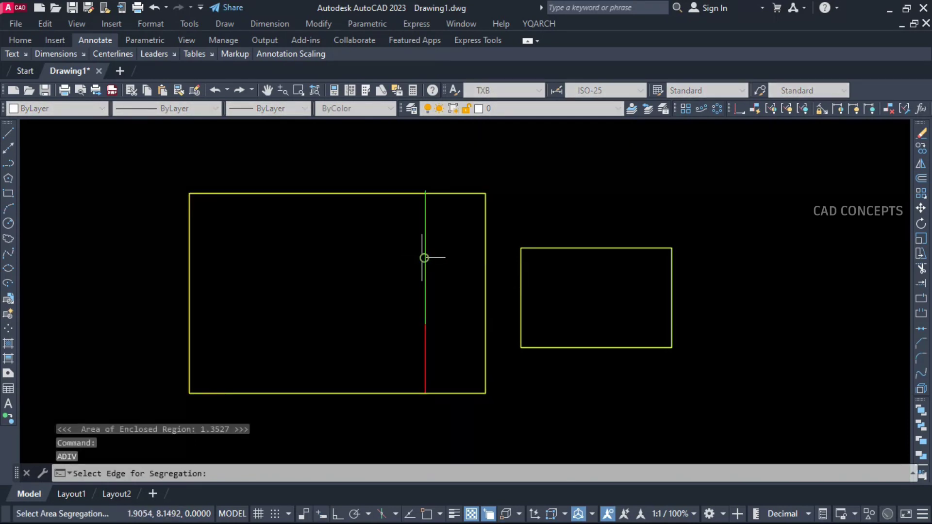
left_click(364, 230)
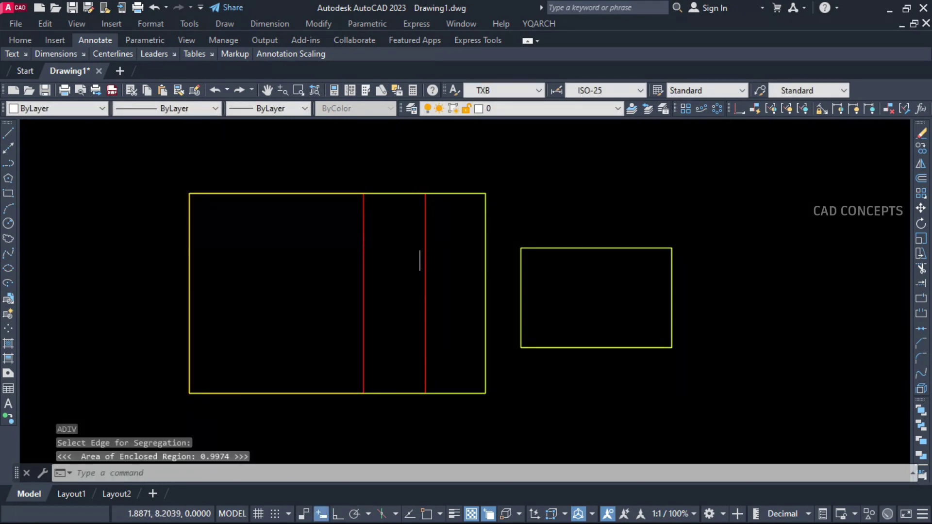
key("Return")
left_click(364, 250)
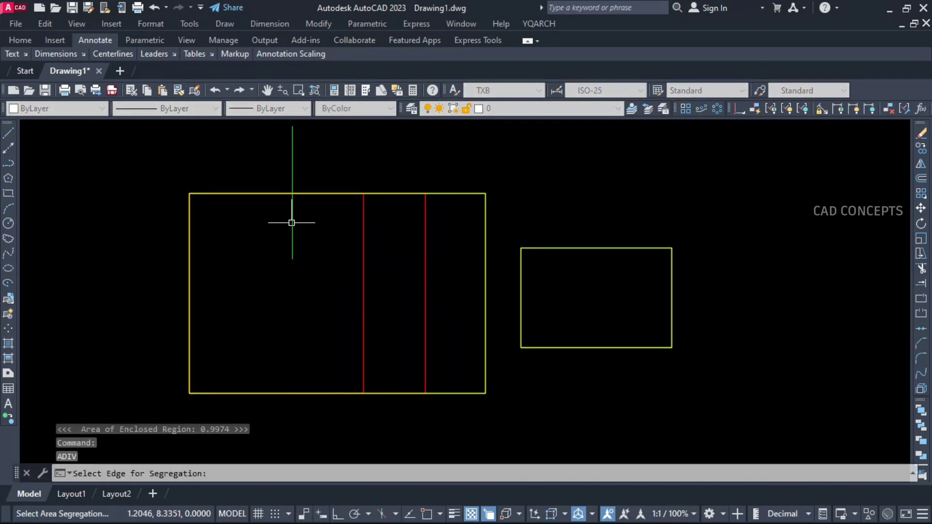
left_click(277, 238)
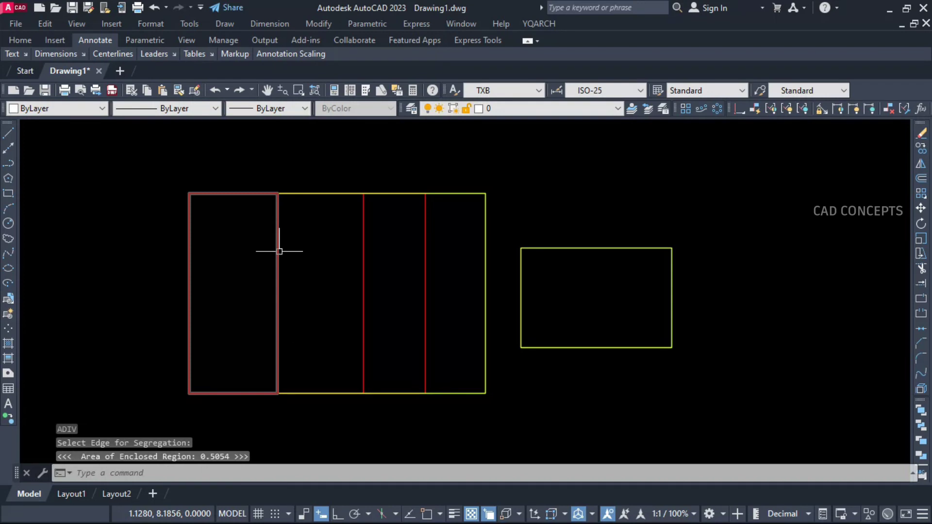
key("Return")
- Split the left strips and then the full width horizontally, creating 0.663 and 0.6657 regions
left_click(337, 195)
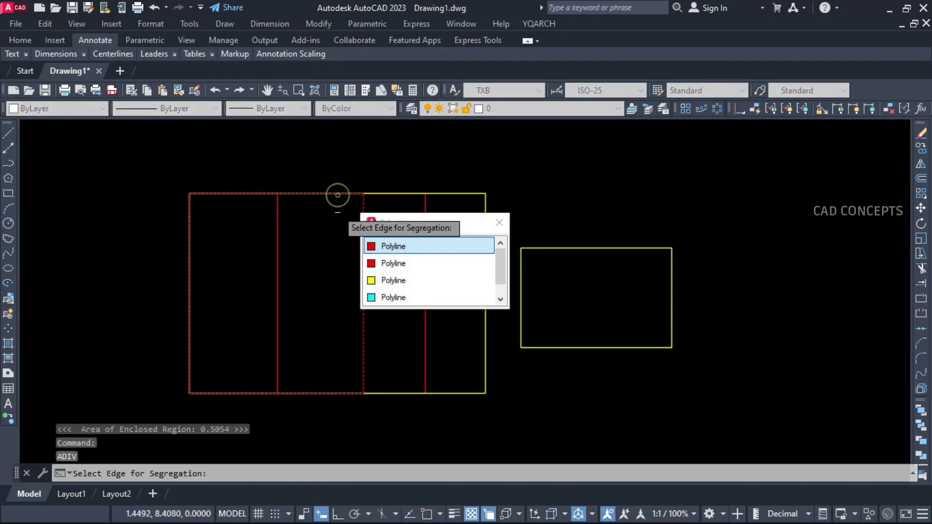
left_click(385, 246)
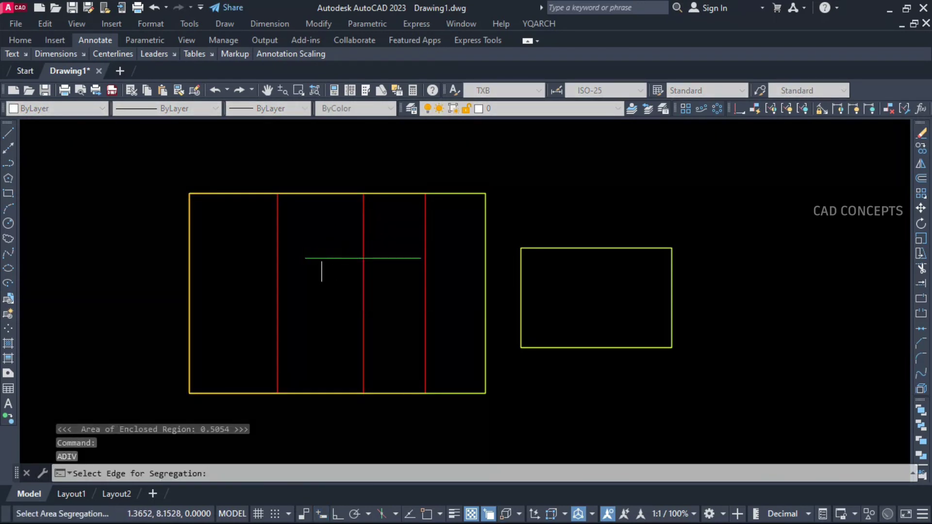
left_click(321, 260)
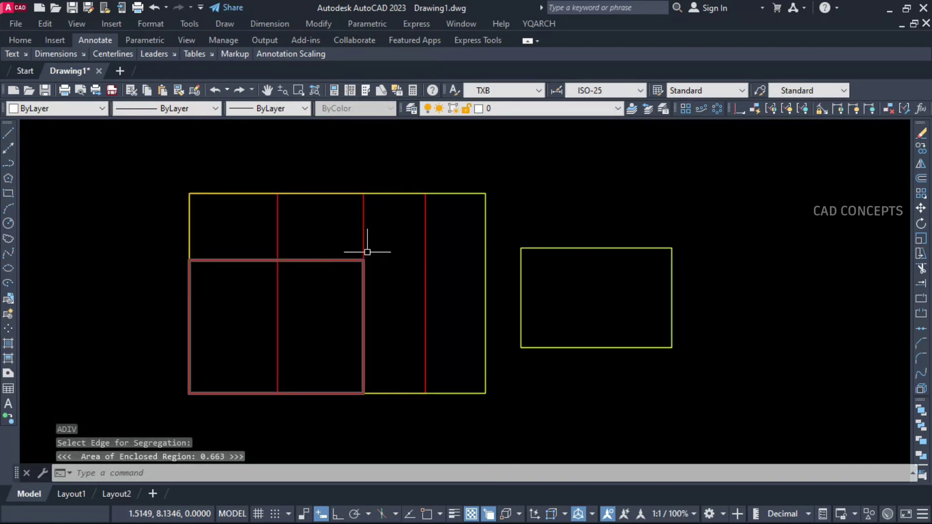
key("Return")
left_click(447, 194)
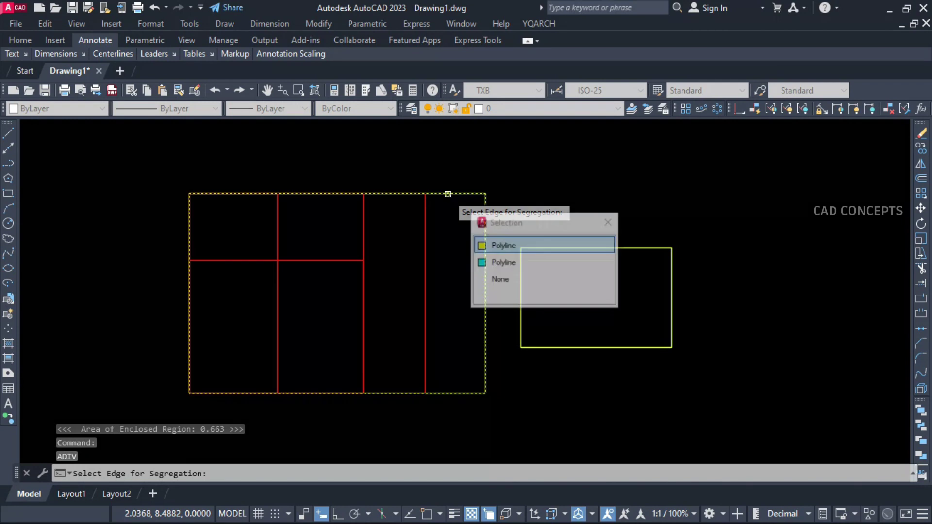
left_click(486, 246)
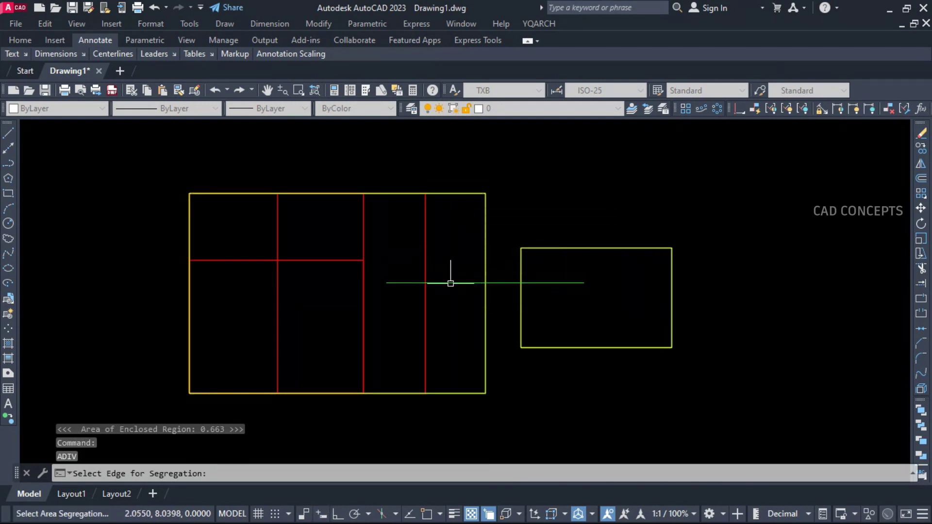
left_click(449, 315)
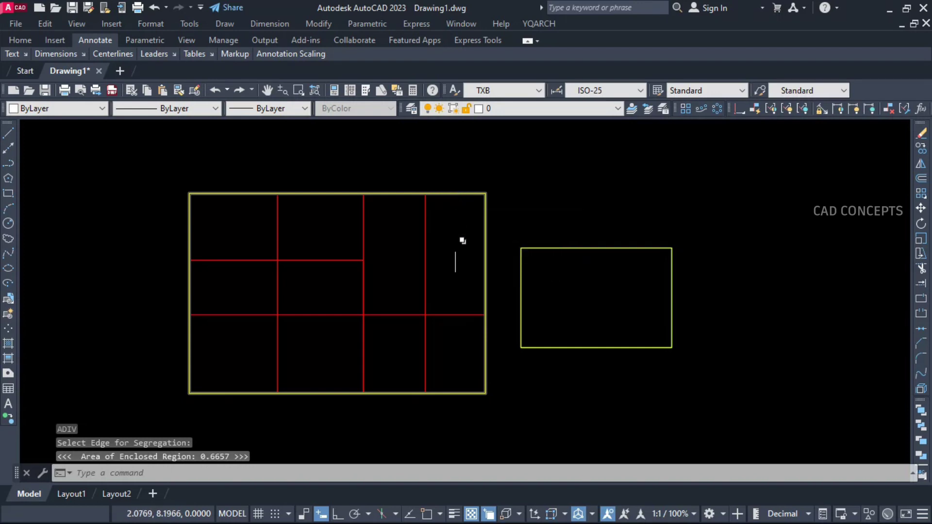
key("Return")
- Split the right rectangle horizontally, then divide its top region vertically
left_click(566, 249)
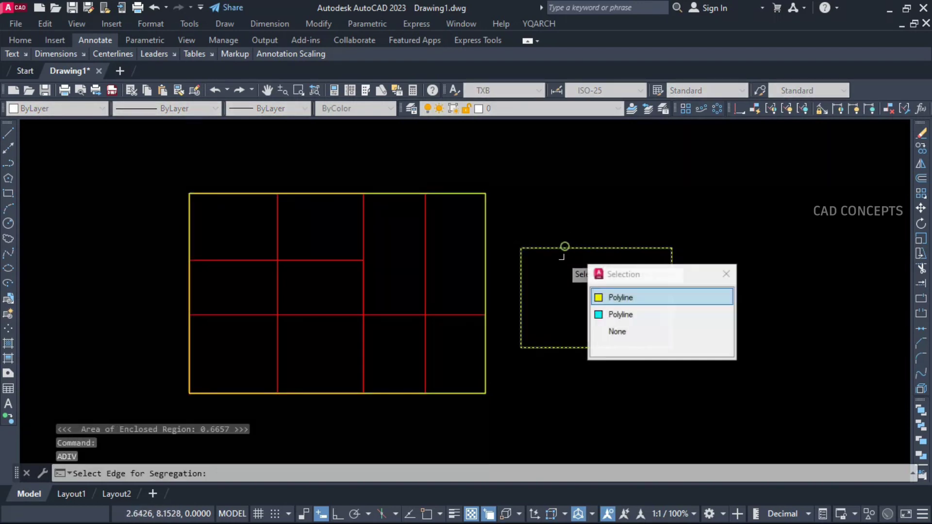
key("Return")
left_click(560, 295)
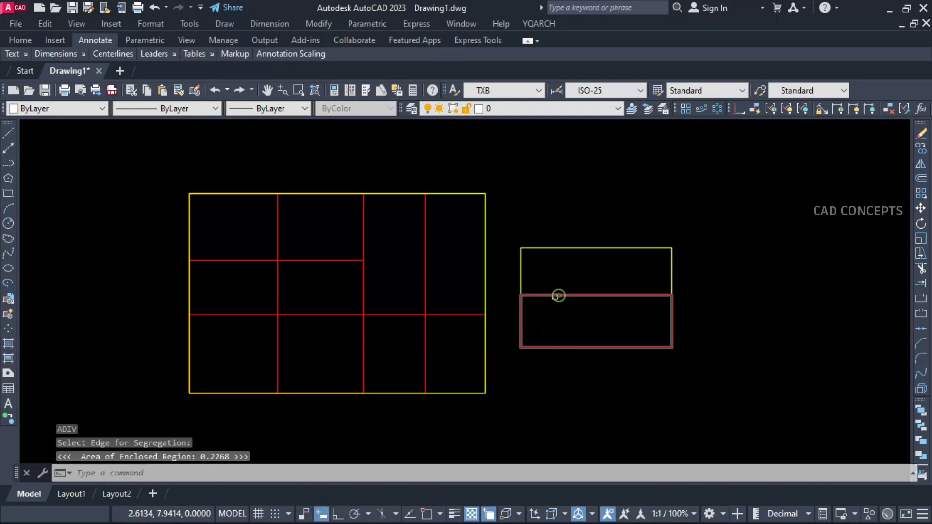
key("Return")
left_click(548, 294)
key("Return")
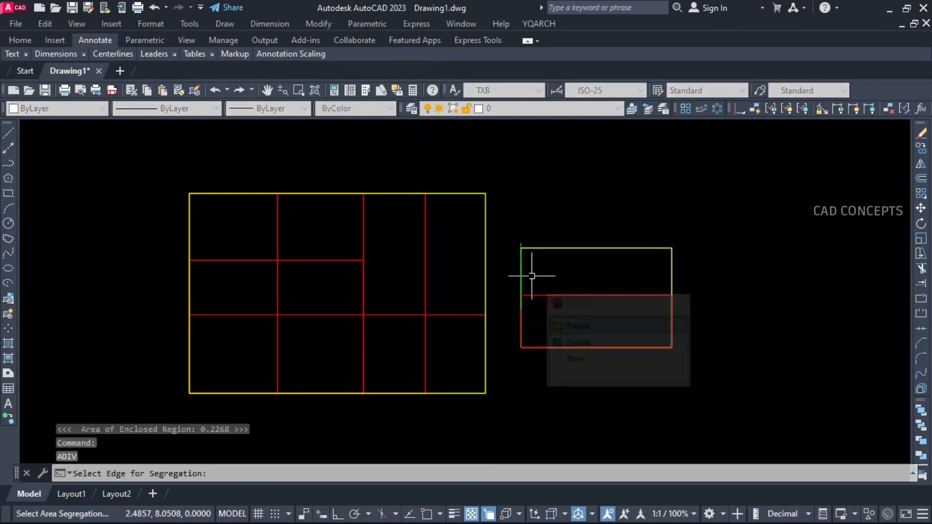
left_click(594, 276)
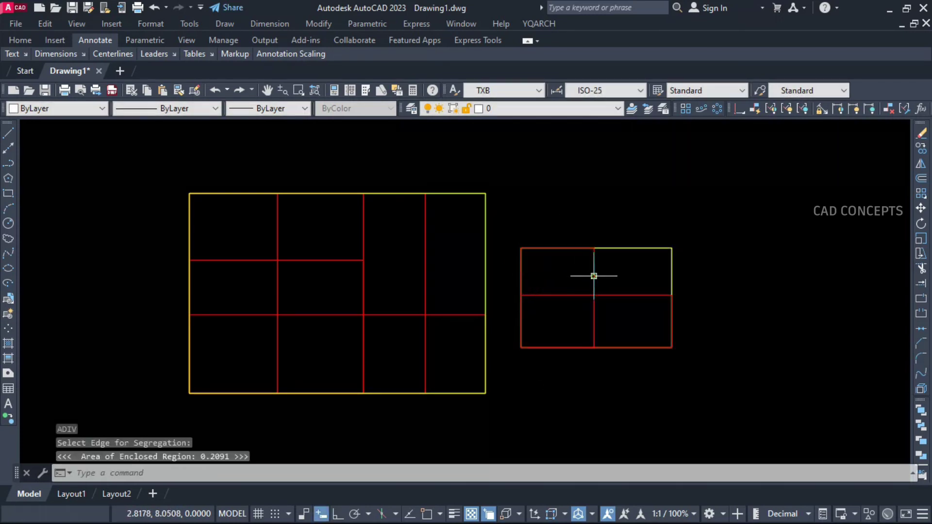
key("Return")
- Add another horizontal split and a second vertical split in the right rectangle's top region
left_click(664, 248)
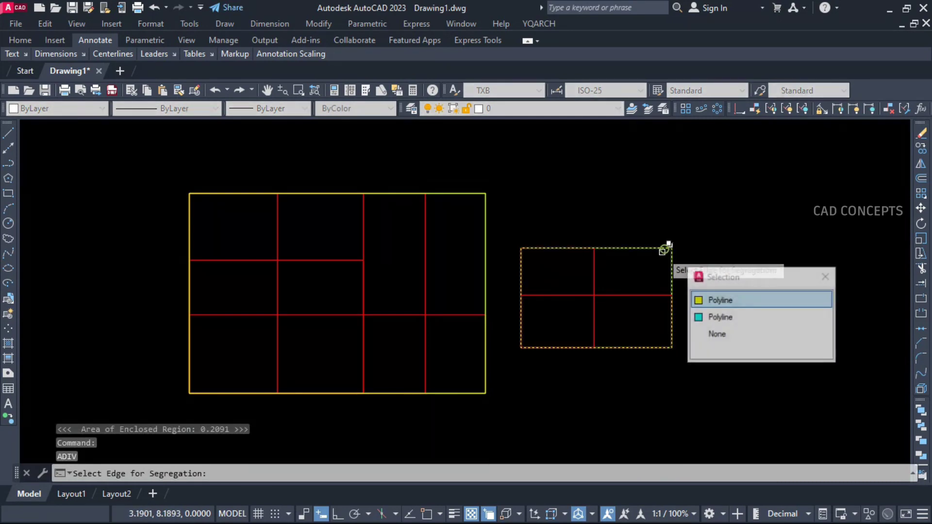
key("Return")
left_click(651, 275)
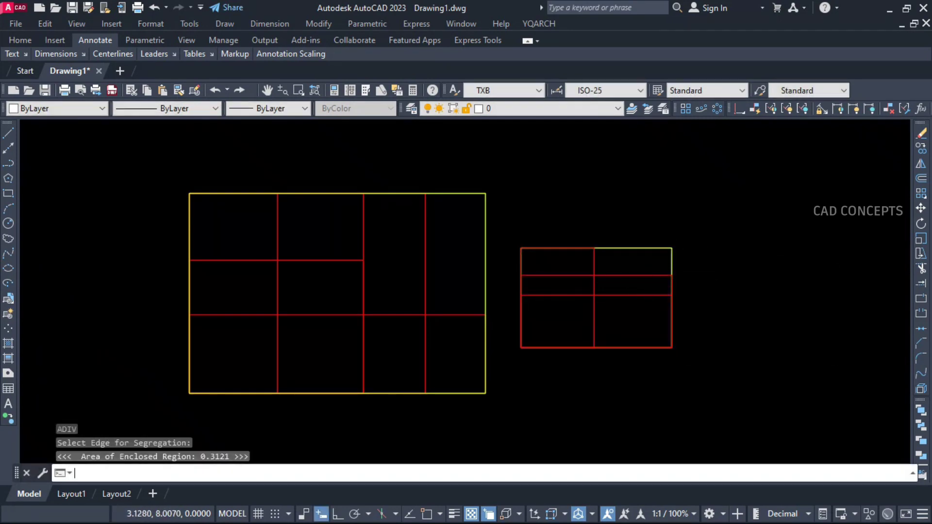
key("Return")
left_click(672, 265)
key("Return")
left_click(633, 265)
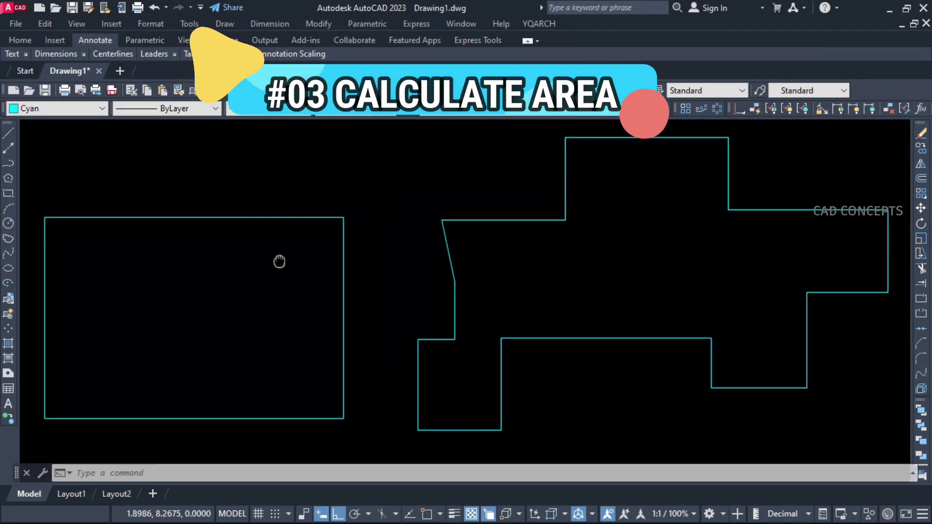
- Label the cyan rectangle with its area 1.7 and set the label size
middle_click_drag(279, 261, 276, 259)
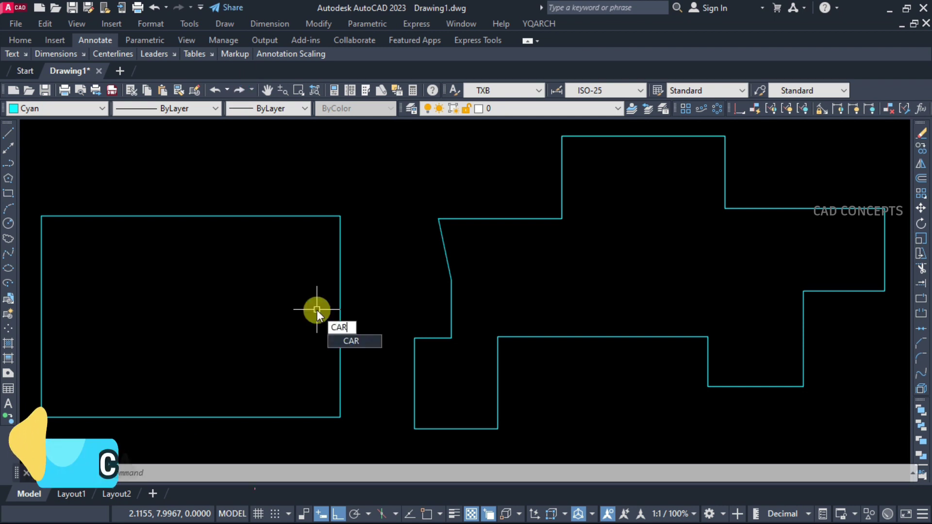
key("Return")
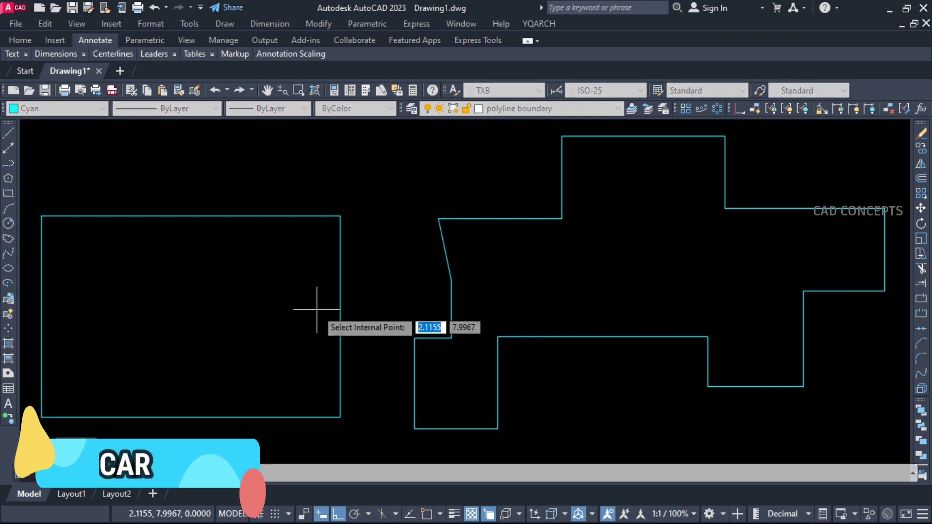
left_click(172, 330)
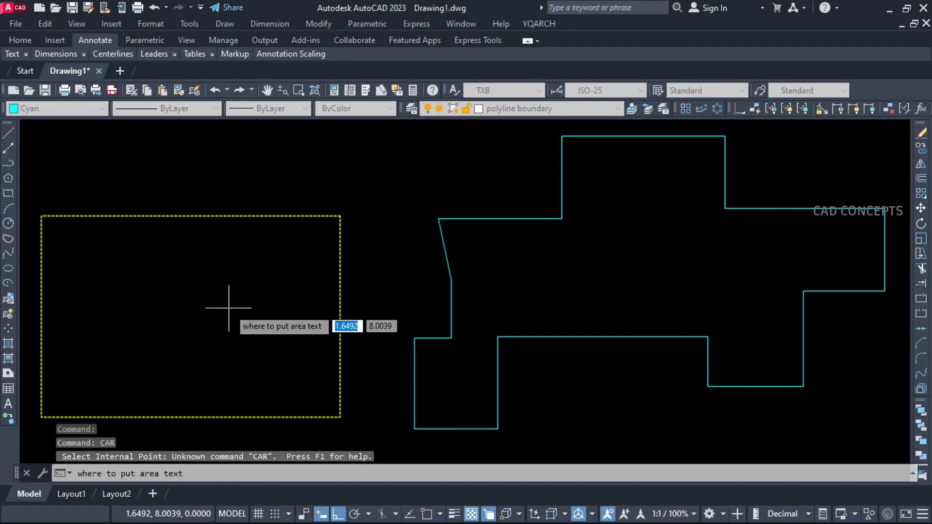
left_click(87, 352)
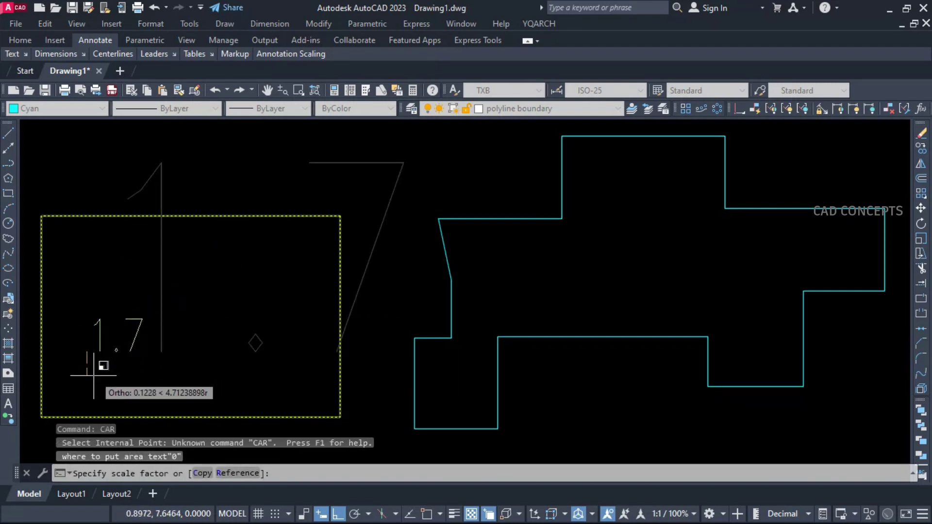
left_click(59, 400)
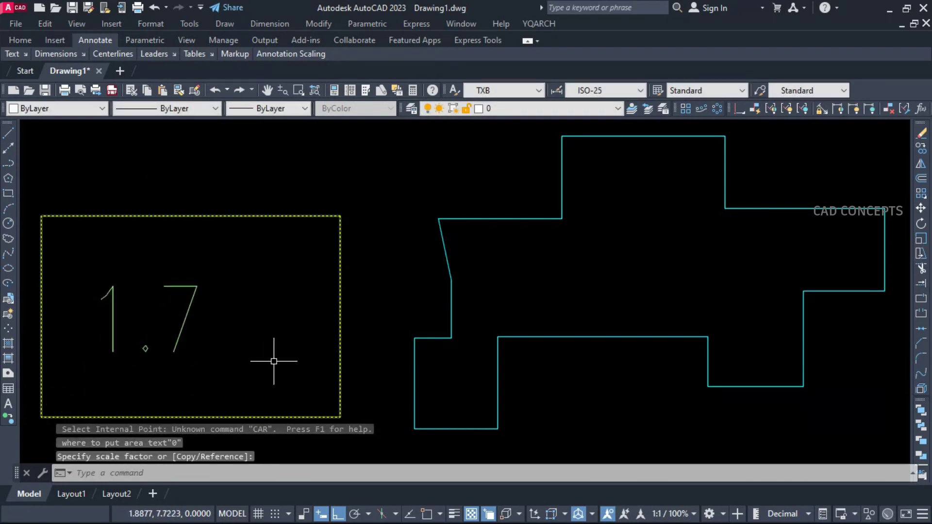
- Label the stepped outline with its area 2.12 and set the label size
type("CAR")
key("Return")
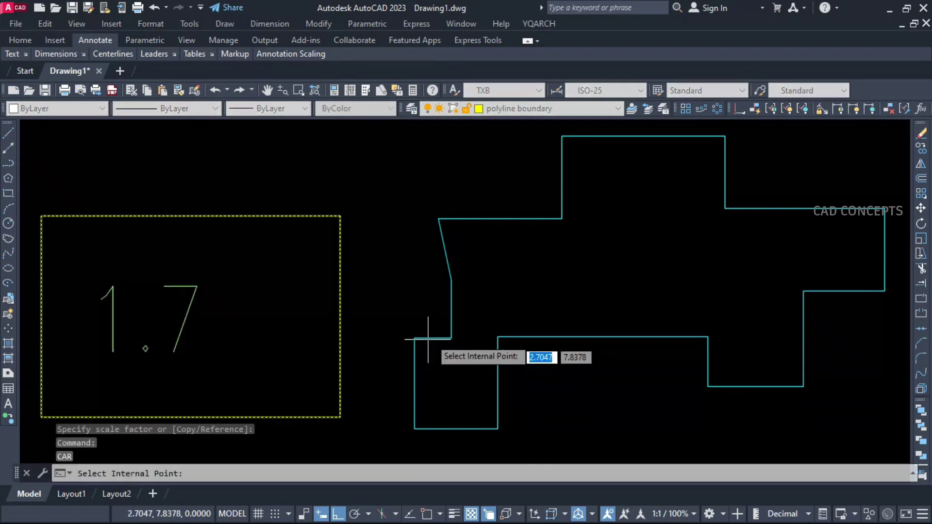
left_click(601, 275)
left_click(576, 298)
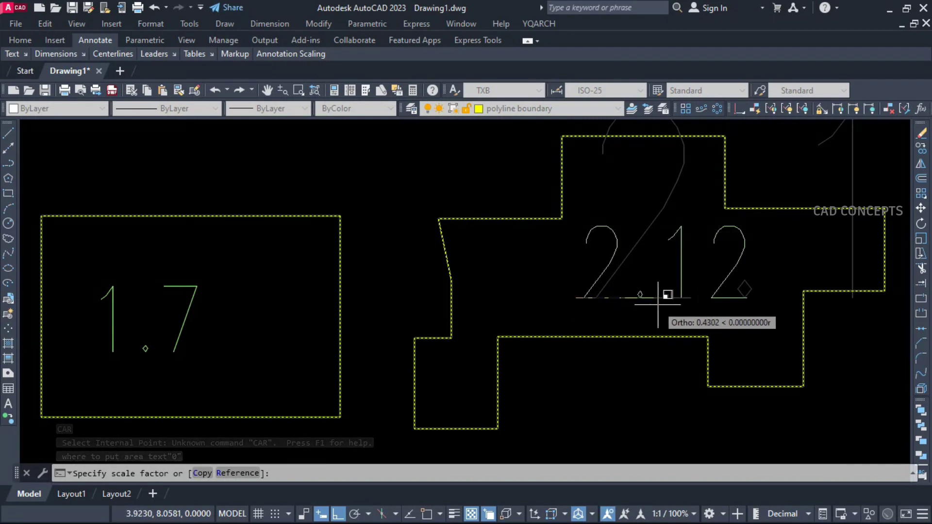
left_click(640, 309)
scroll(565, 286, "down", 2)
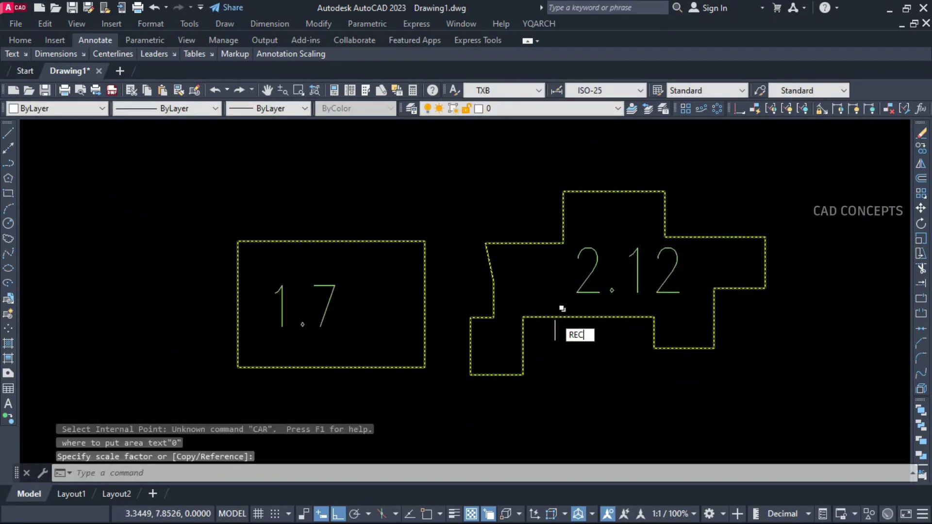
- Draw a new rectangle below the two labelled shapes with REC
type("REC")
key("Return")
scroll(490, 337, "down", 2)
left_click(377, 372)
left_click(630, 441)
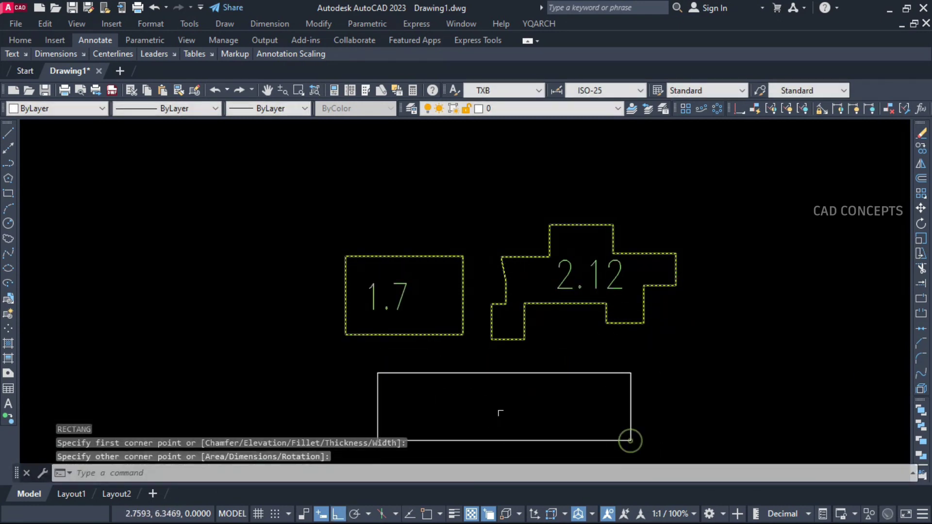
scroll(488, 339, "up", 3)
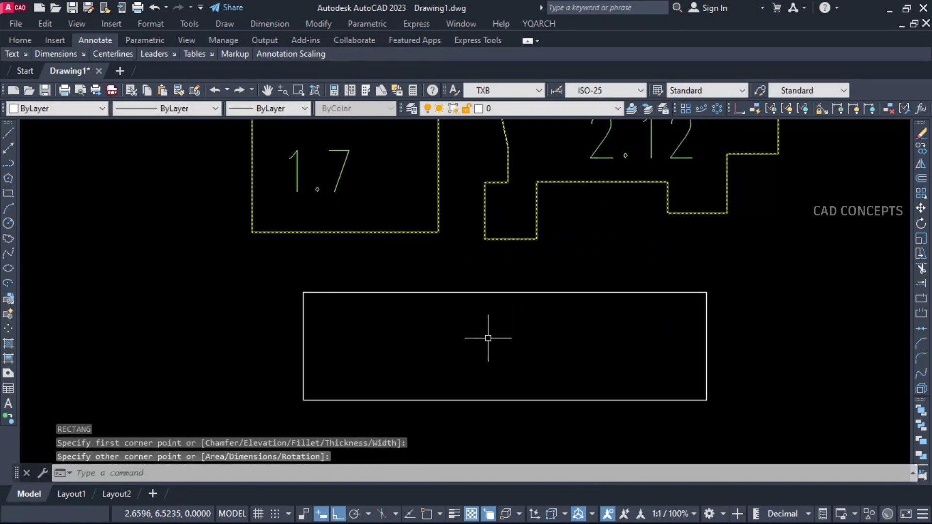
- Label the new rectangle with its area 3.14 at a scaled-down size
key("Return")
left_click(481, 319)
left_click(422, 371)
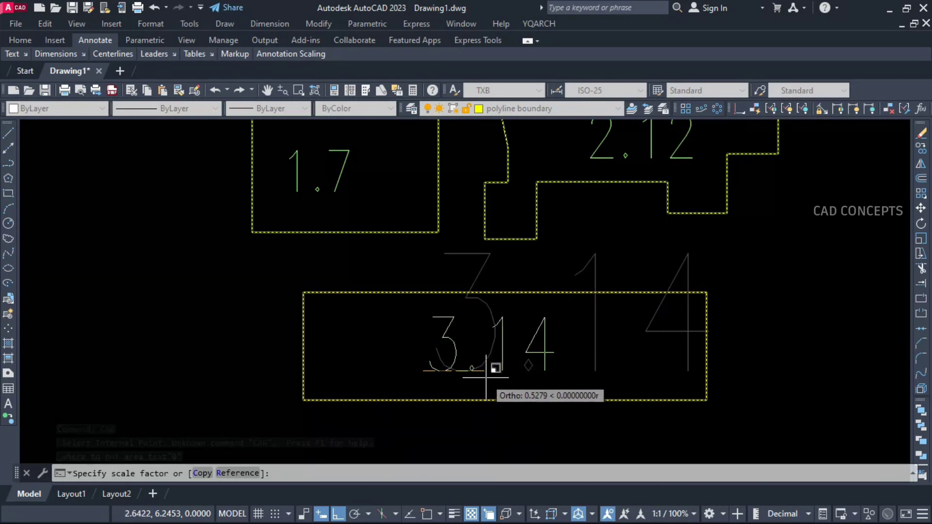
left_click(490, 369)
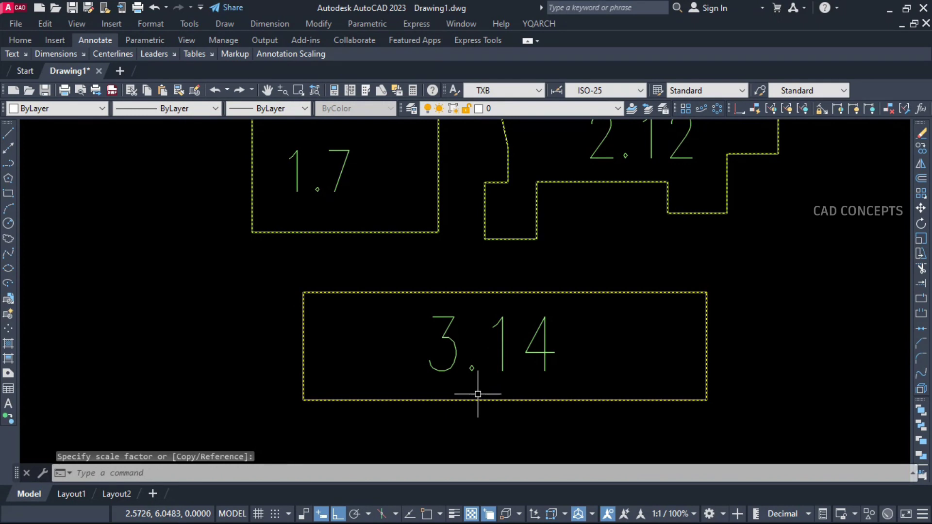
scroll(477, 394, "down", 2)
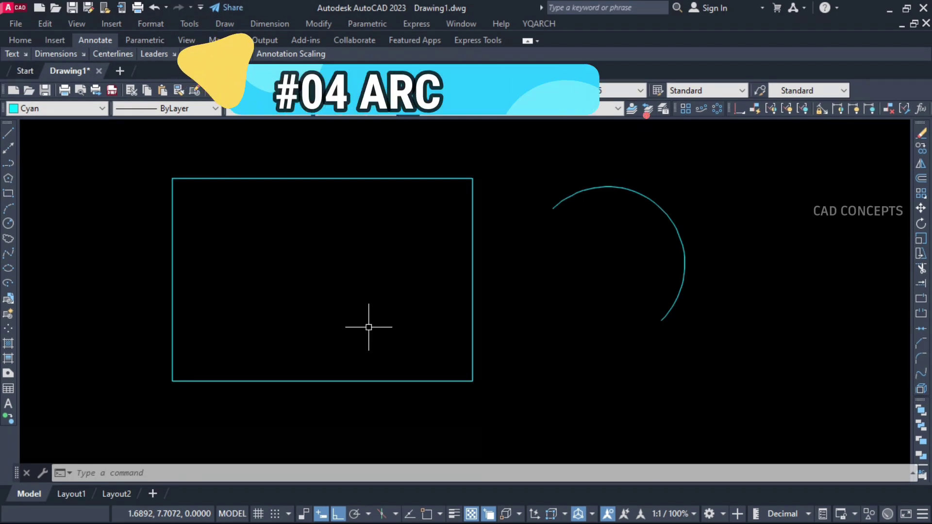
- Reshape the cyan arc by dragging its grip to a new position
middle_click_drag(368, 326, 378, 329)
mouse_move(518, 245)
middle_mouse_down()
mouse_move(553, 267)
mouse_move(534, 264)
middle_mouse_up()
left_click(582, 204)
left_click(651, 214)
left_click(680, 219)
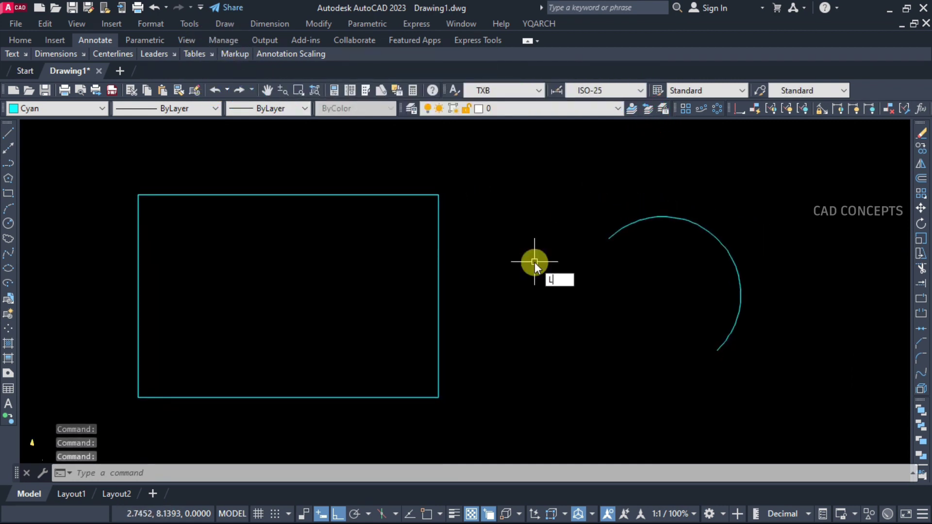
- Draw a curved S-shaped arrow leader from the rectangle's top edge down past the arc
type("EA")
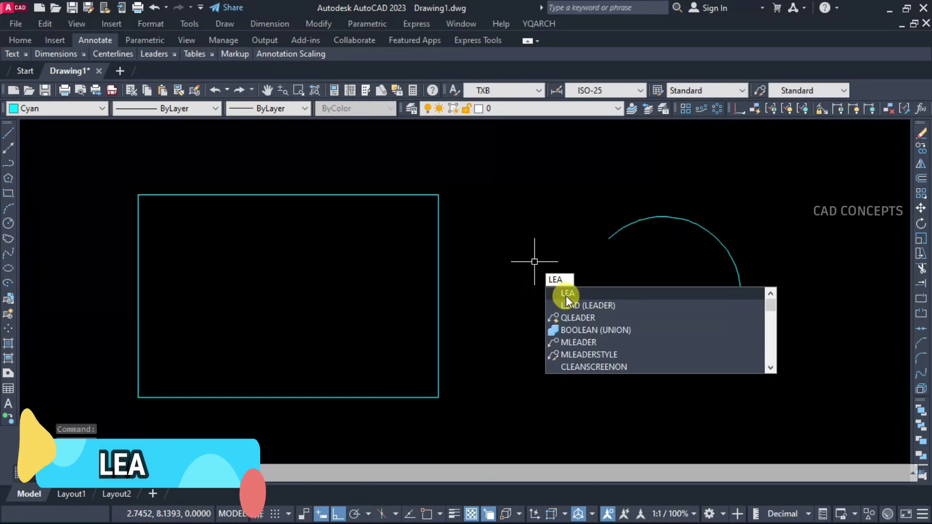
left_click(567, 294)
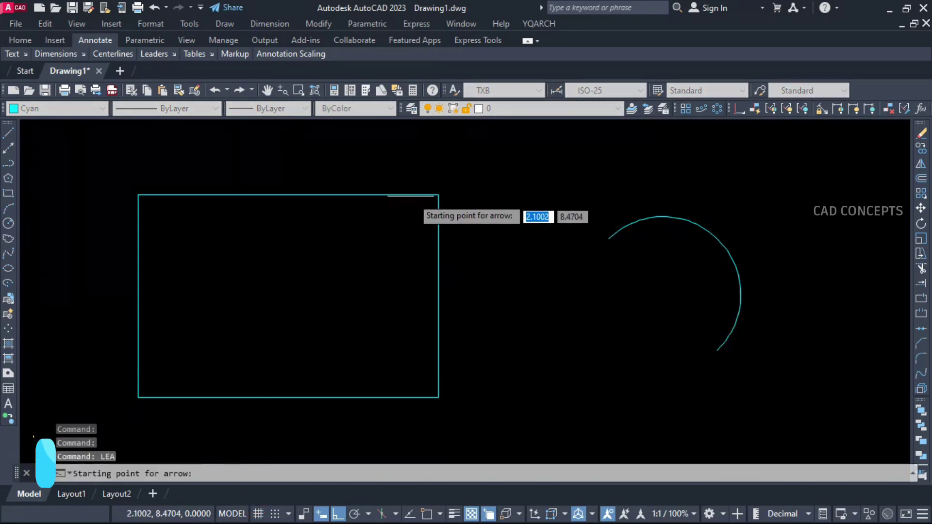
left_click(402, 194)
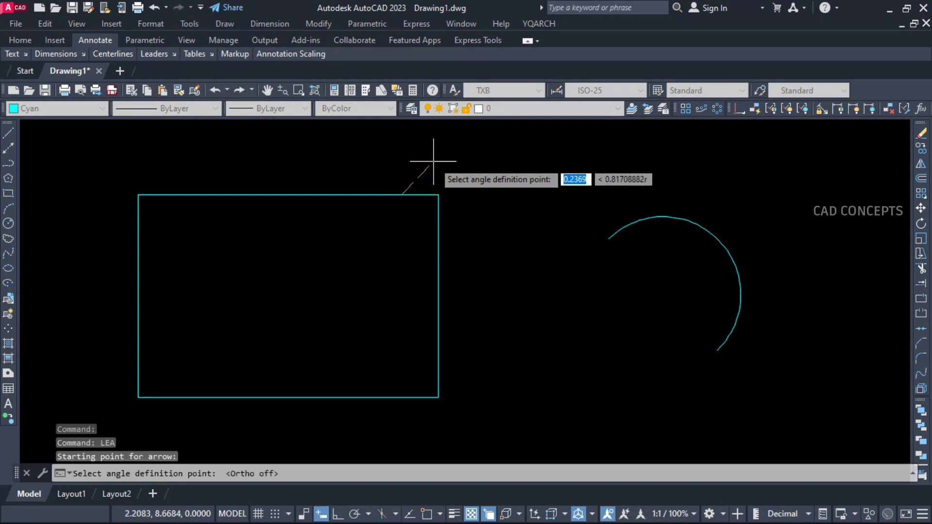
key("F8")
left_click(434, 159)
left_click(514, 214)
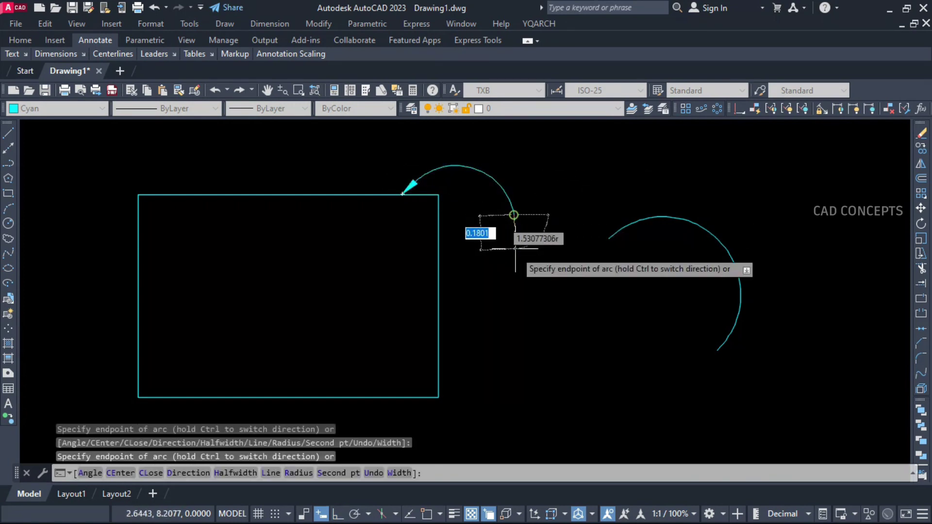
left_click(543, 314)
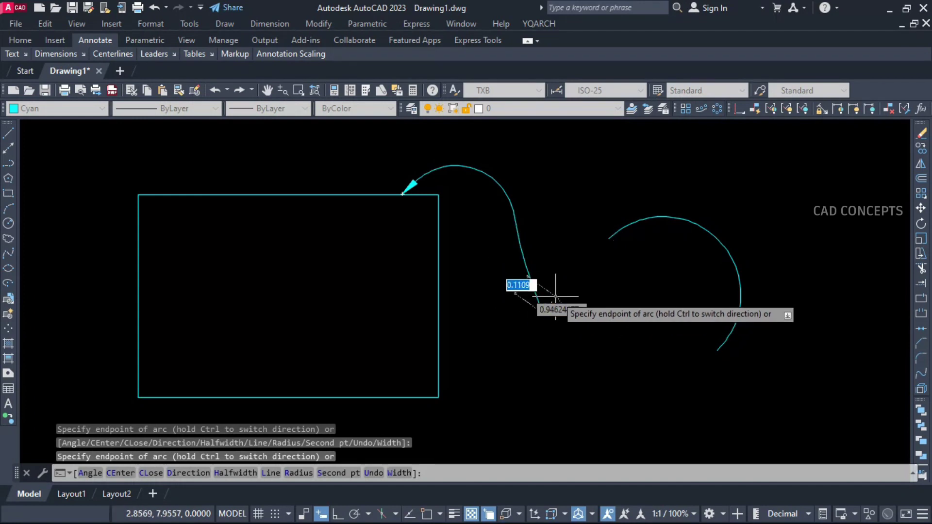
left_click(651, 382)
left_click(686, 378)
key("Return")
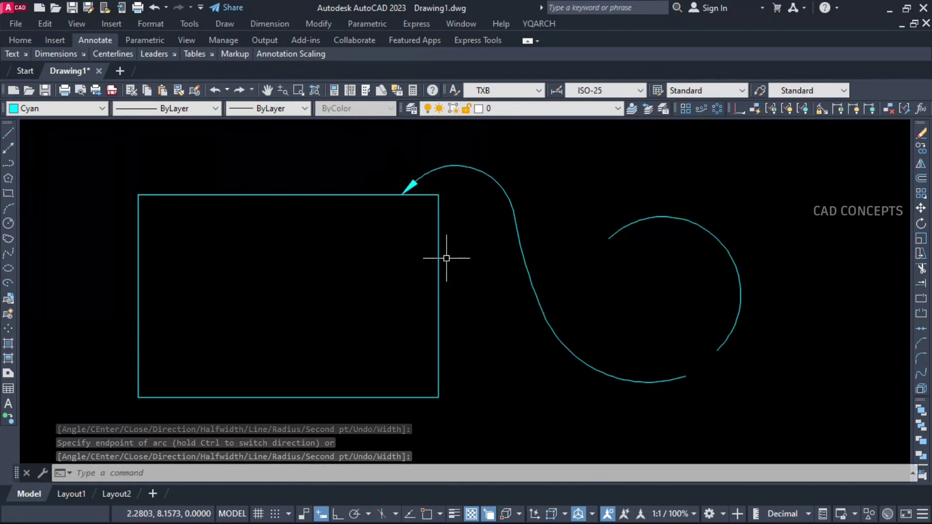
- Rerun LEA to draw a curved arrow onto the rectangle's top edge, with its tail sweeping down the left side
type("LEA")
key("Return")
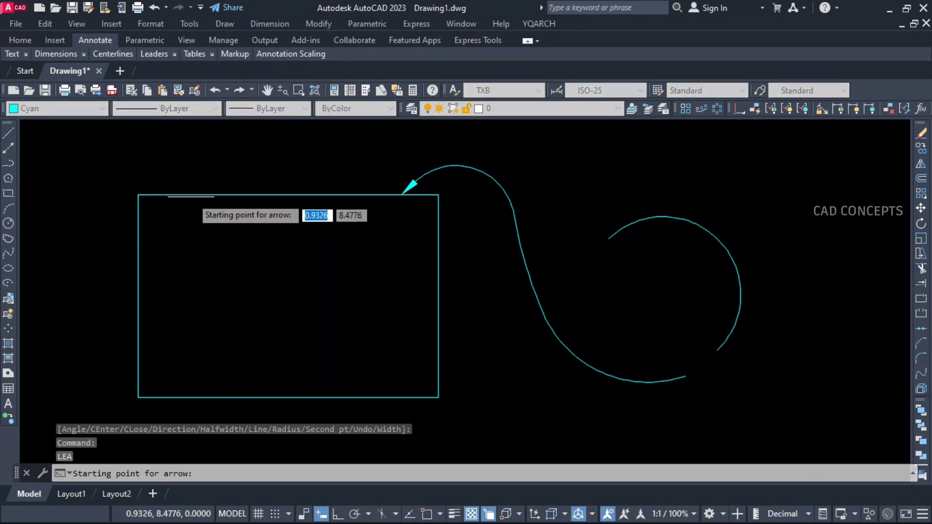
left_click(191, 196)
left_click(181, 148)
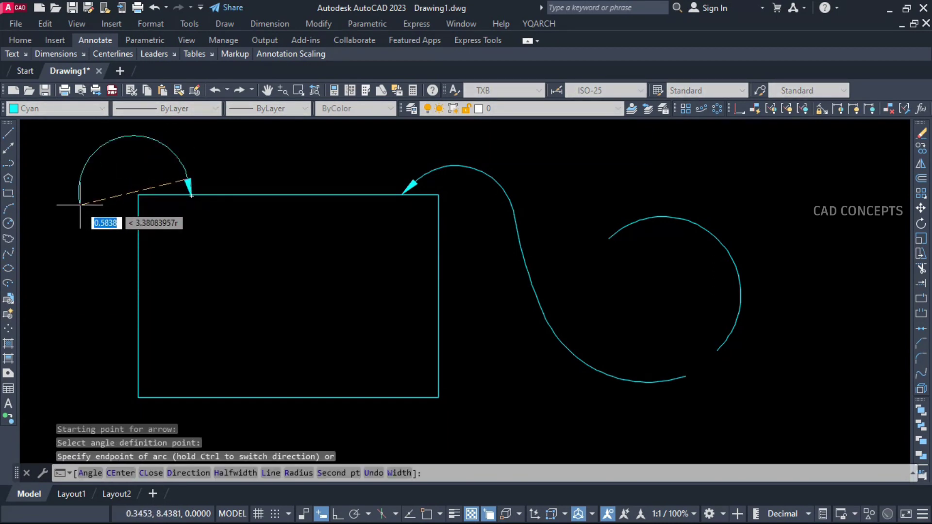
left_click(80, 203)
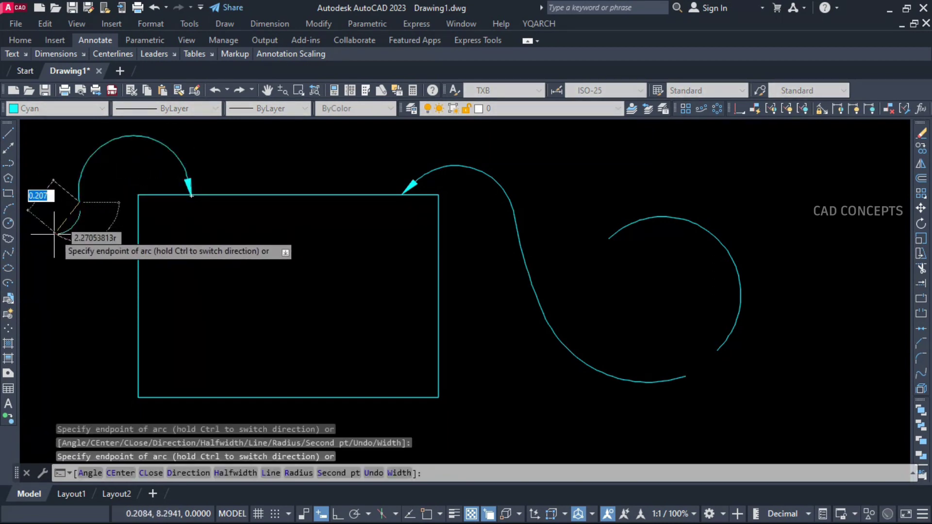
left_click(48, 307)
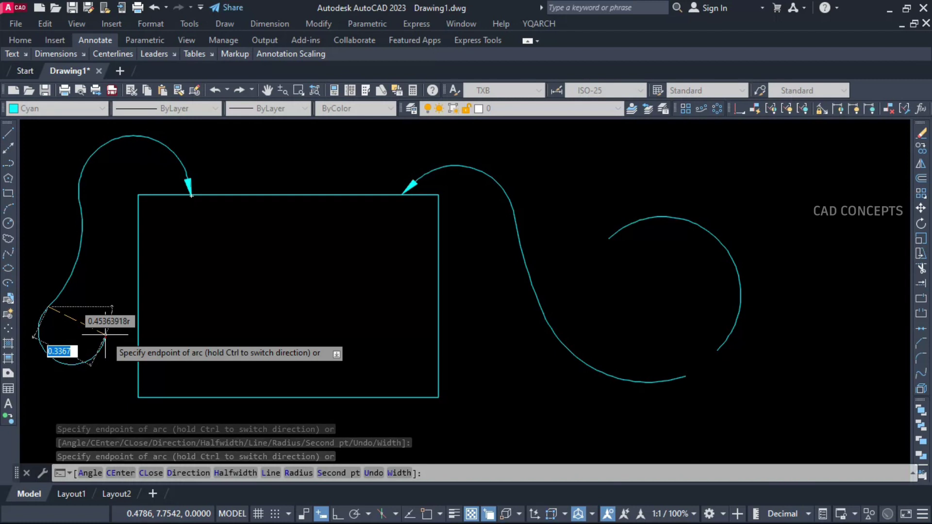
key("Return")
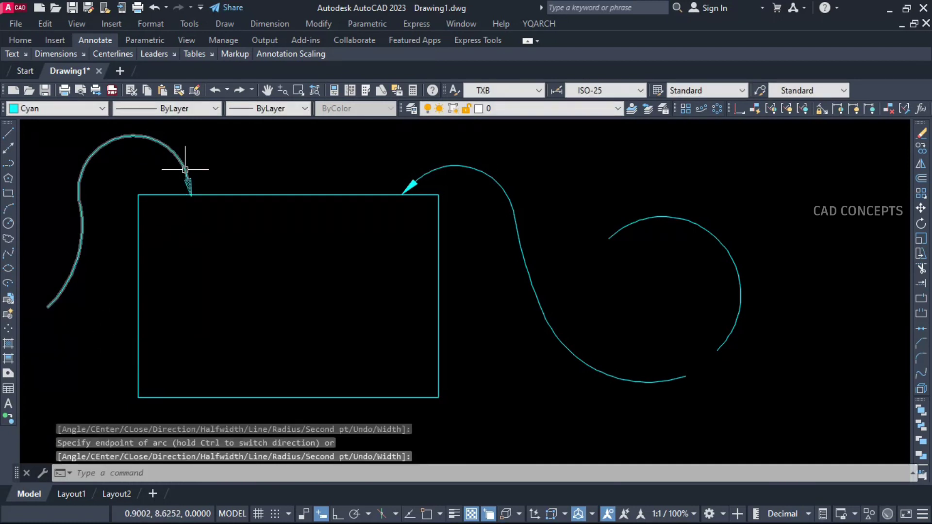
- Draw two curved arrows pointing onto the arc, one at its top and one at its right side
key("Return")
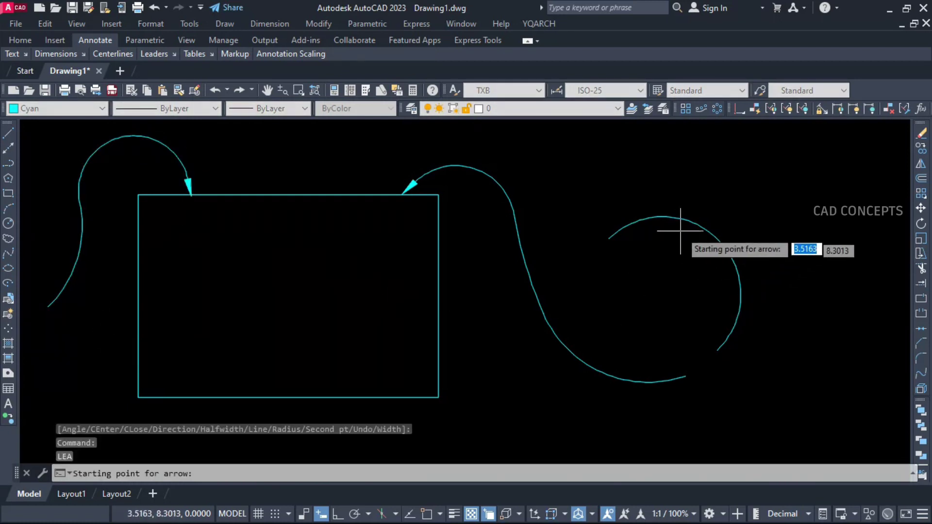
left_click(688, 222)
left_click(714, 176)
left_click(816, 200)
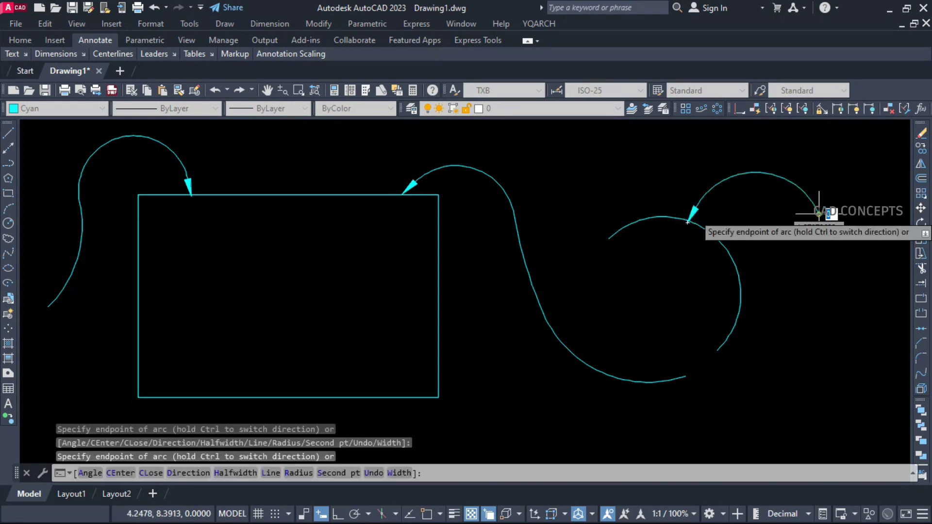
key("Return")
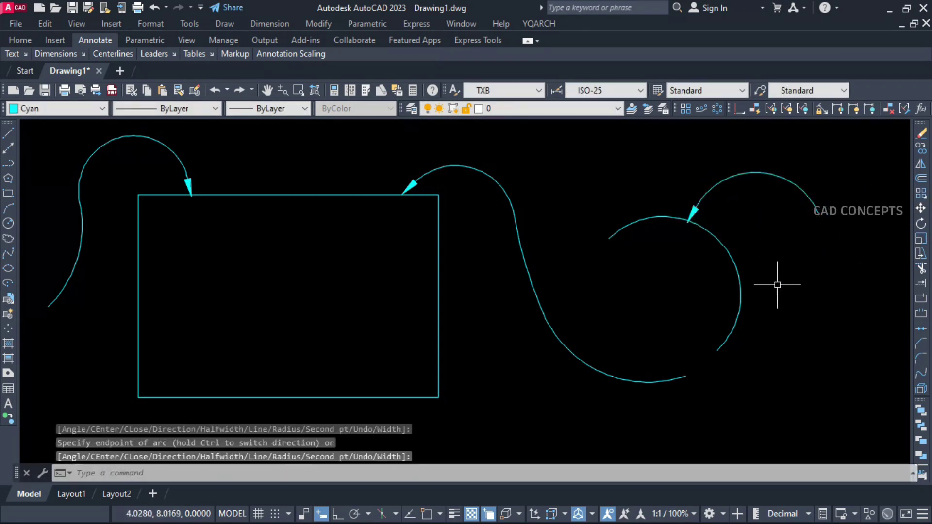
key("Return")
left_click(741, 294)
left_click(773, 316)
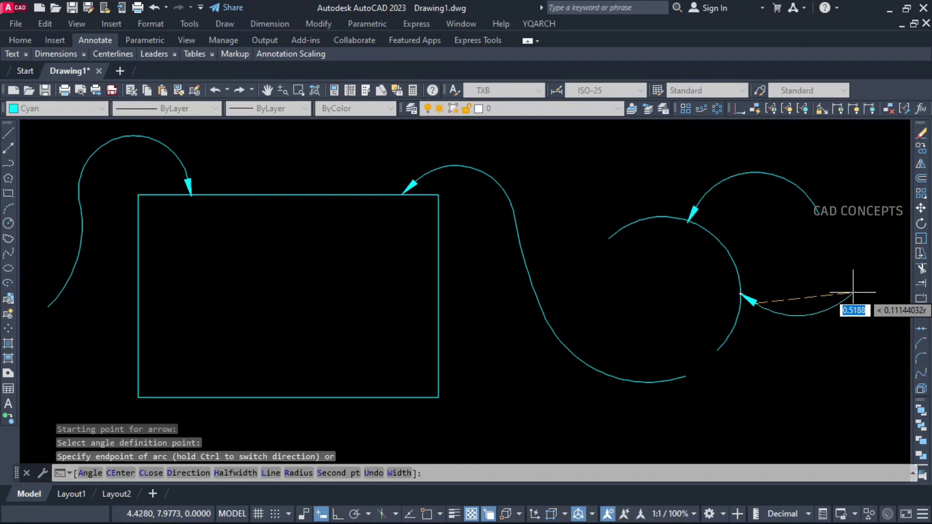
left_click(854, 293)
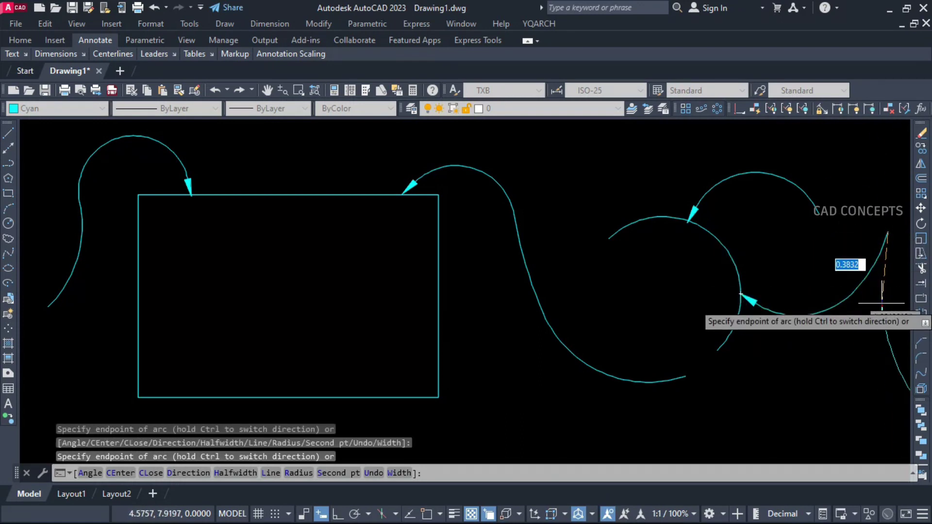
key("Return")
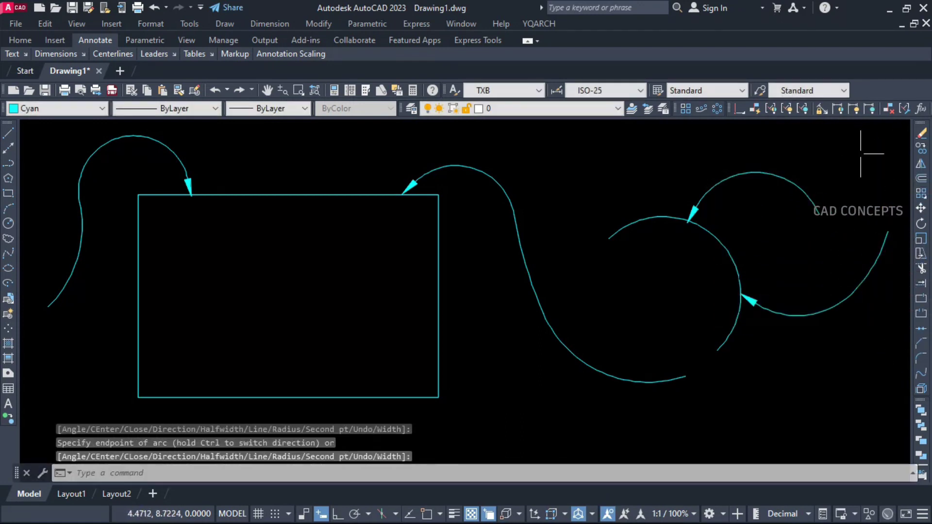
- Draw two more curved arrows with their tips inside the rectangle
key("Return")
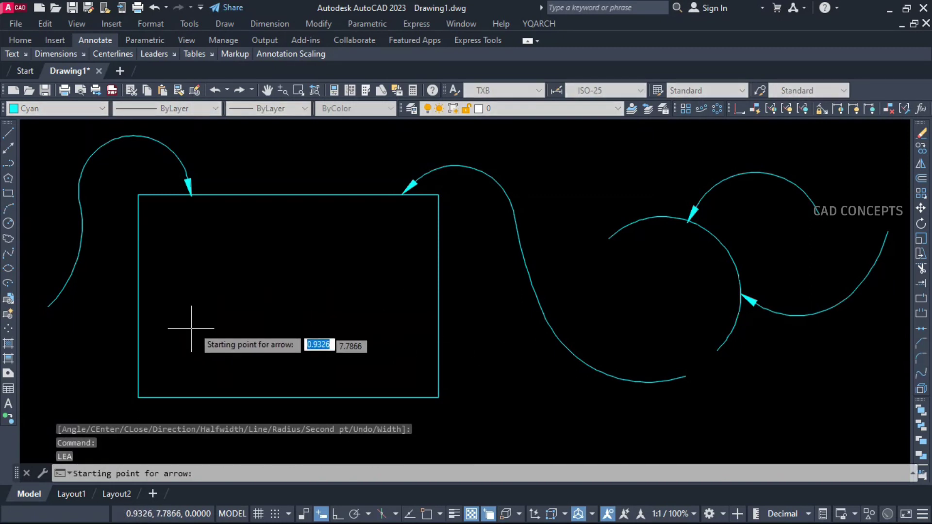
left_click(186, 331)
left_click(204, 309)
left_click(317, 349)
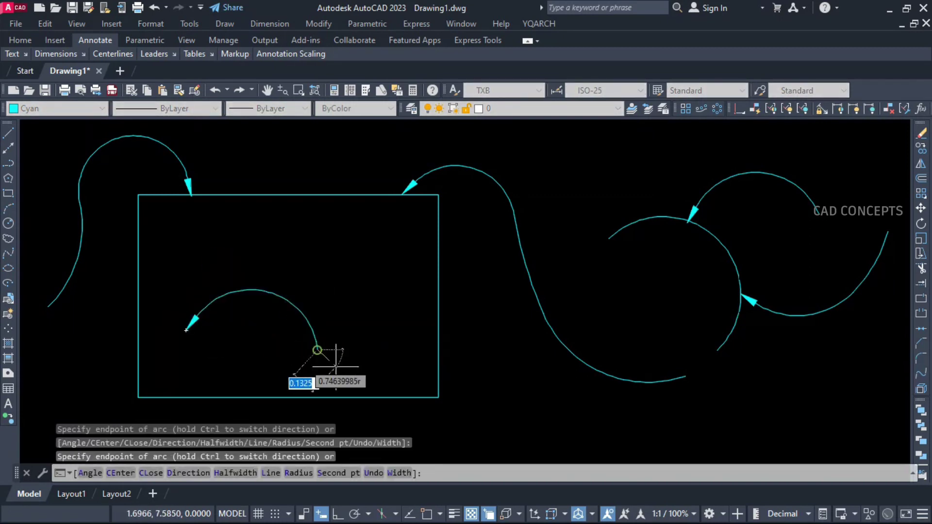
left_click(366, 357)
key("Return")
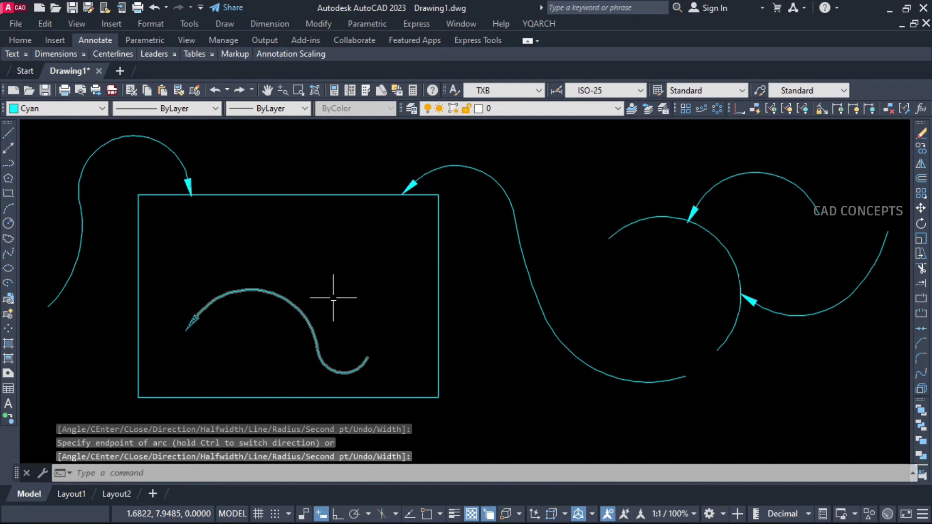
key("Return")
left_click(294, 257)
left_click(340, 243)
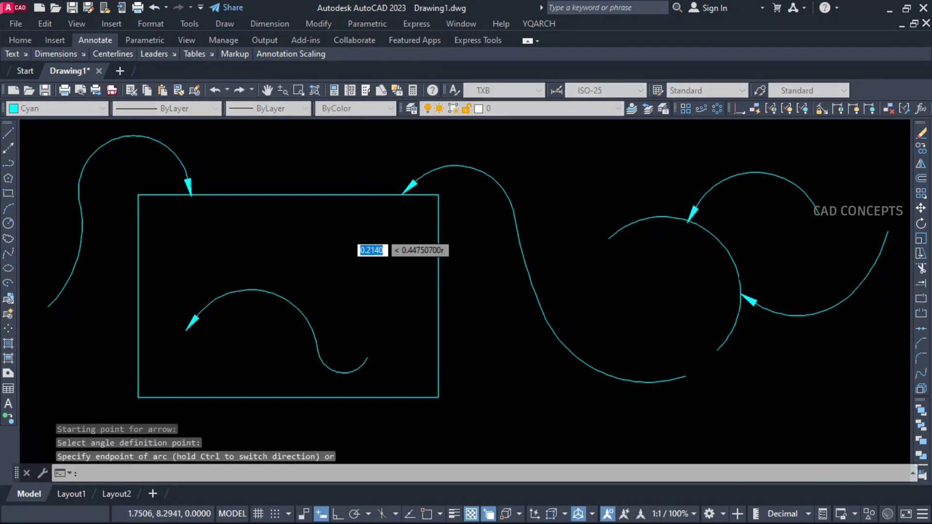
left_click(384, 283)
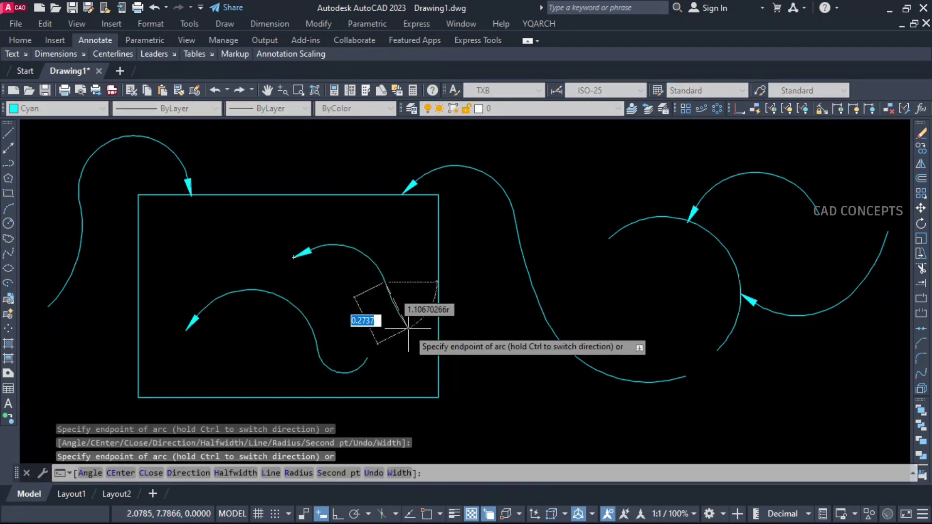
left_click(416, 316)
key("Return")
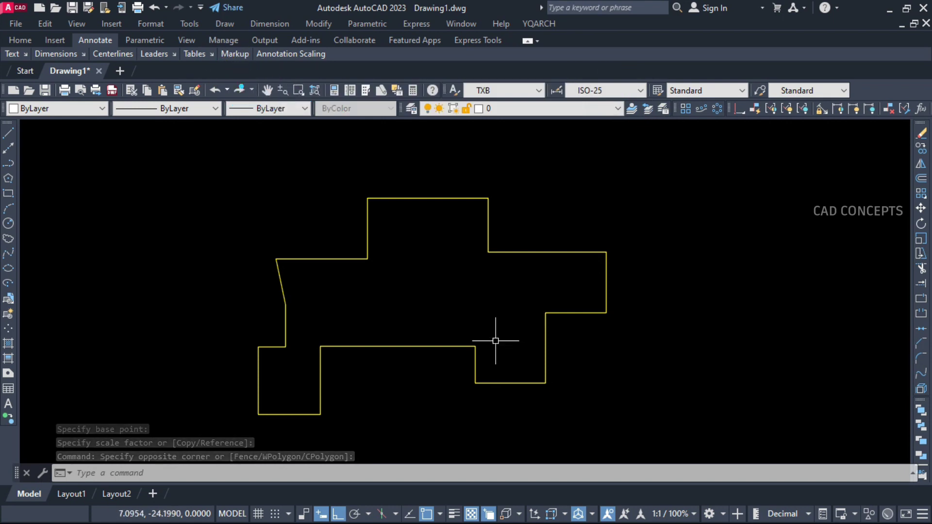
- Use CR to label three corners: E=47.732 N=8.531, E=4.279 N=8.531, and E=-40.06 N=28.314
type("CR")
key("Return")
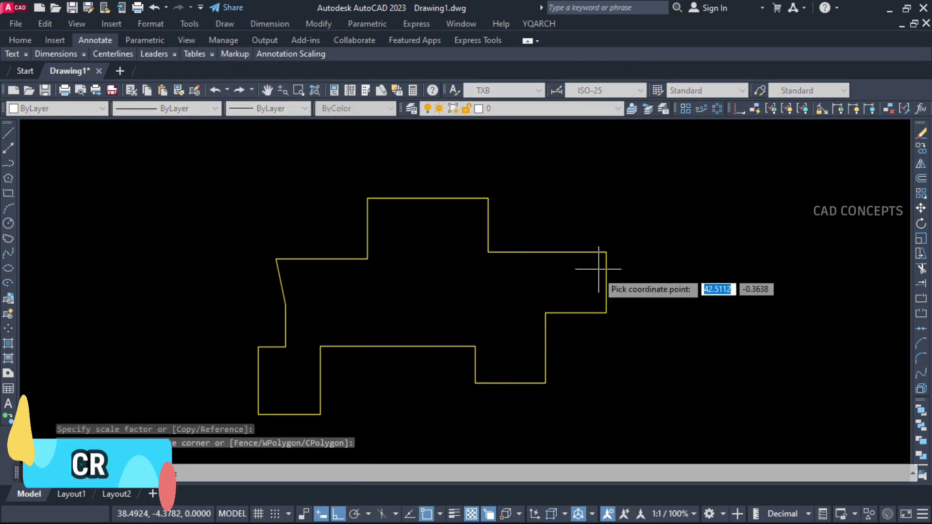
left_click(606, 252)
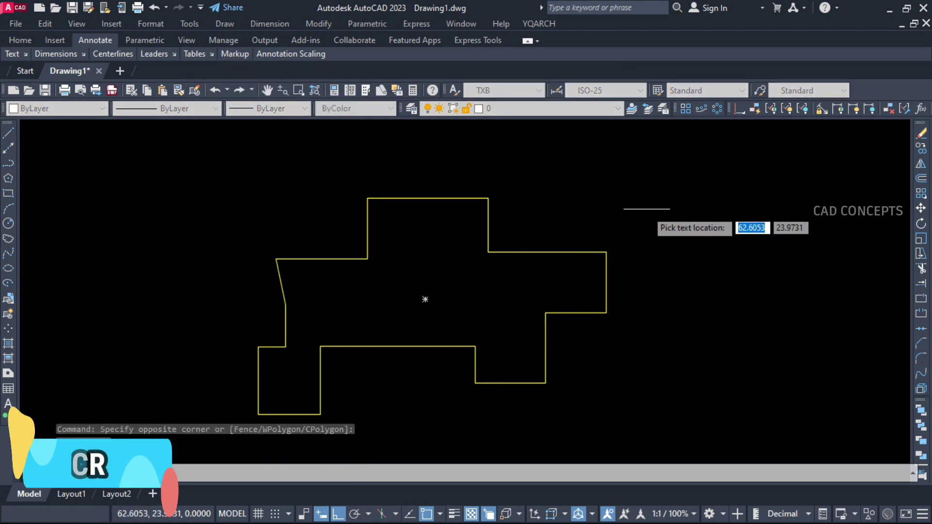
left_click(640, 209)
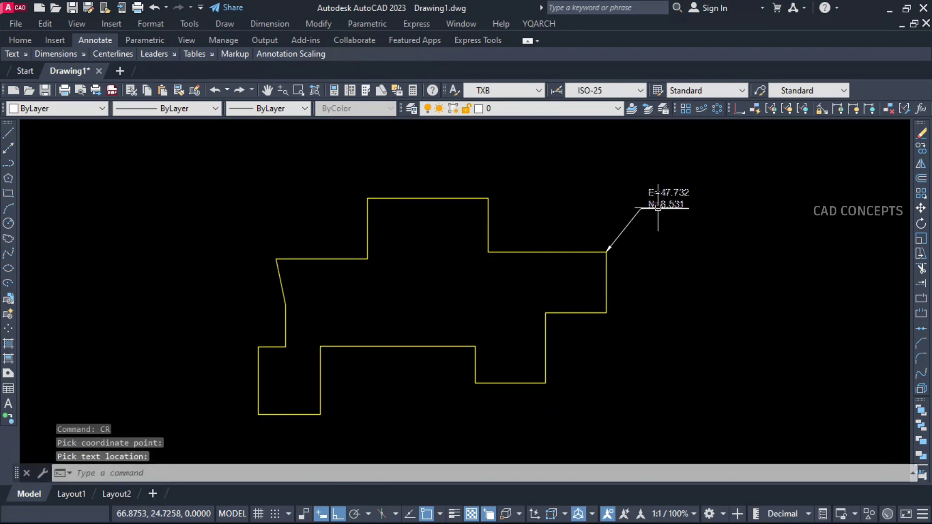
key("Return")
left_click(488, 251)
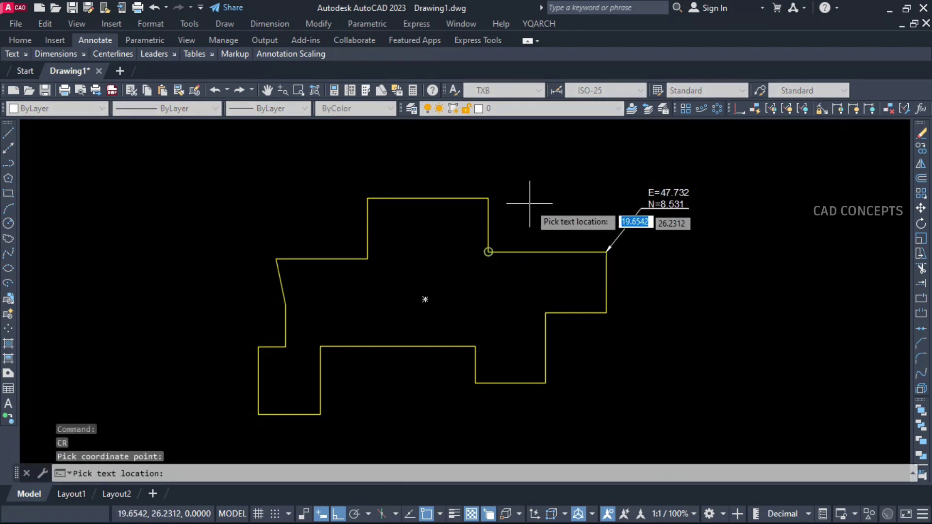
left_click(551, 193)
key("Return")
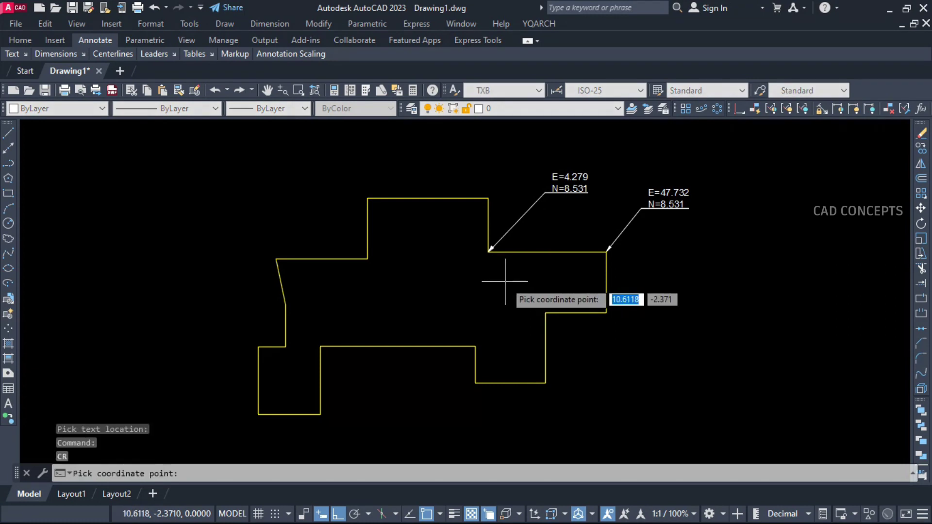
left_click(368, 199)
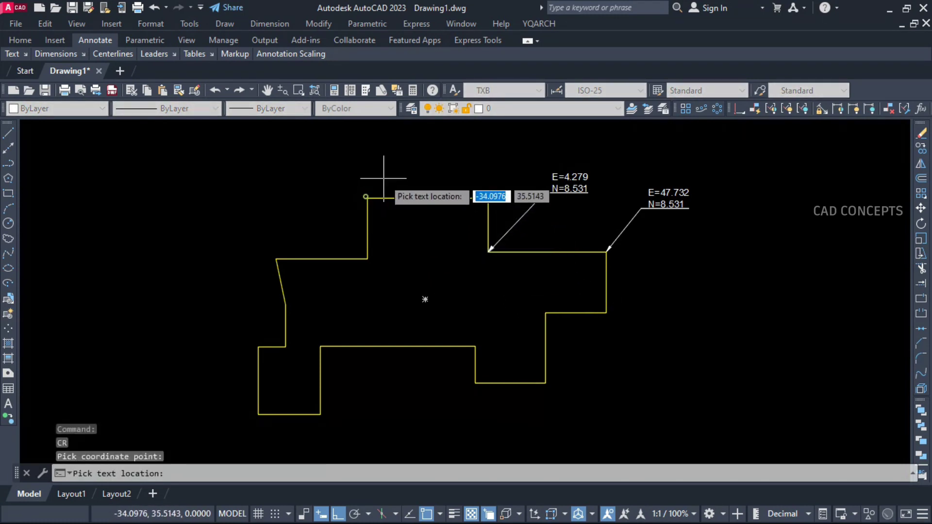
left_click(414, 151)
- Label the left-side corners E=-73.958 N=6.822, E=-40.06 N=5.873, E=-70.211 N=-10.957, and E=-80.261 N=-26.606
key("Return")
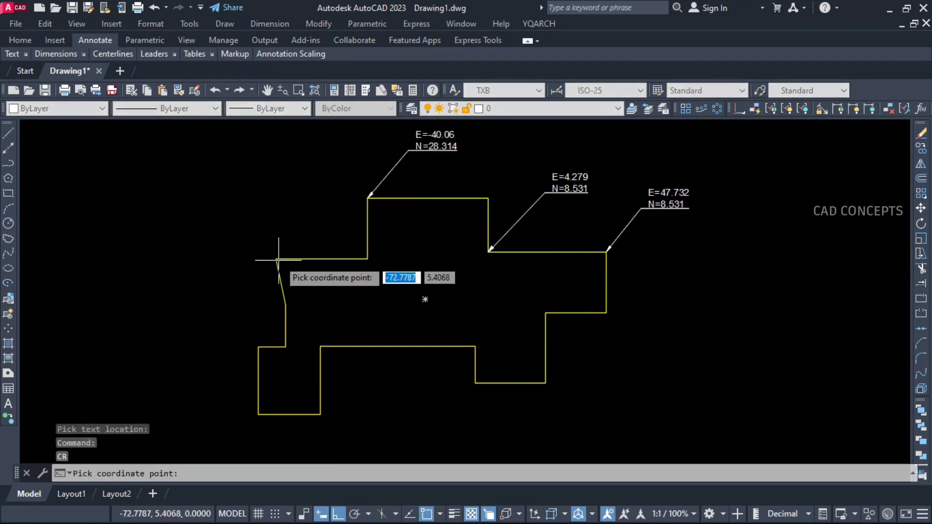
left_click(276, 259)
left_click(202, 189)
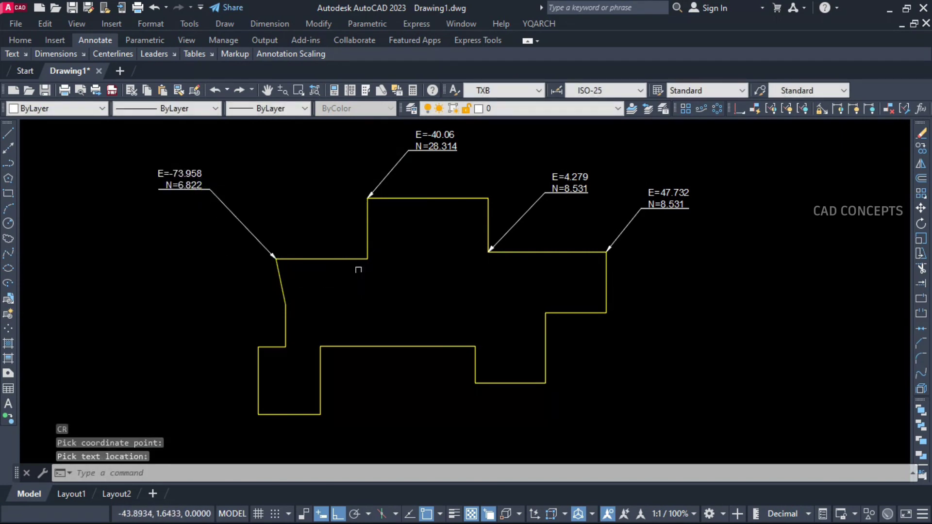
key("Return")
left_click(367, 259)
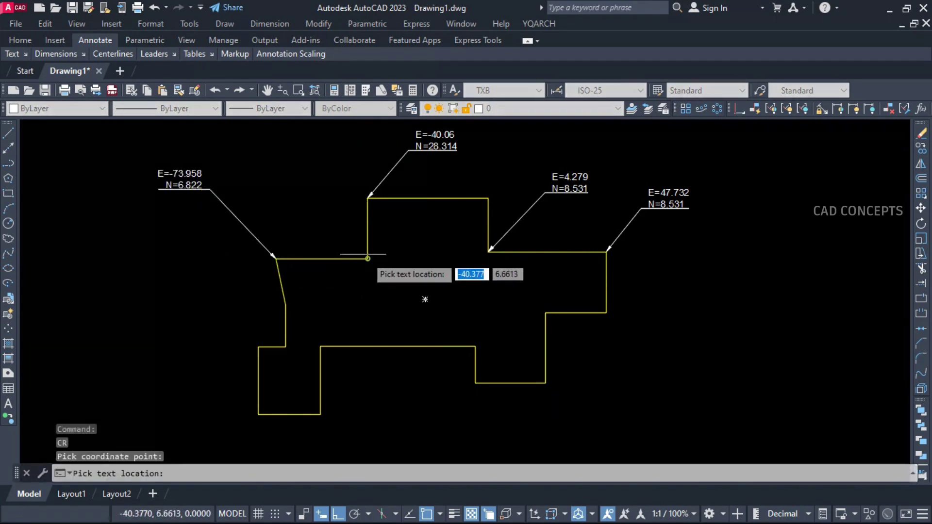
left_click(318, 204)
key("Return")
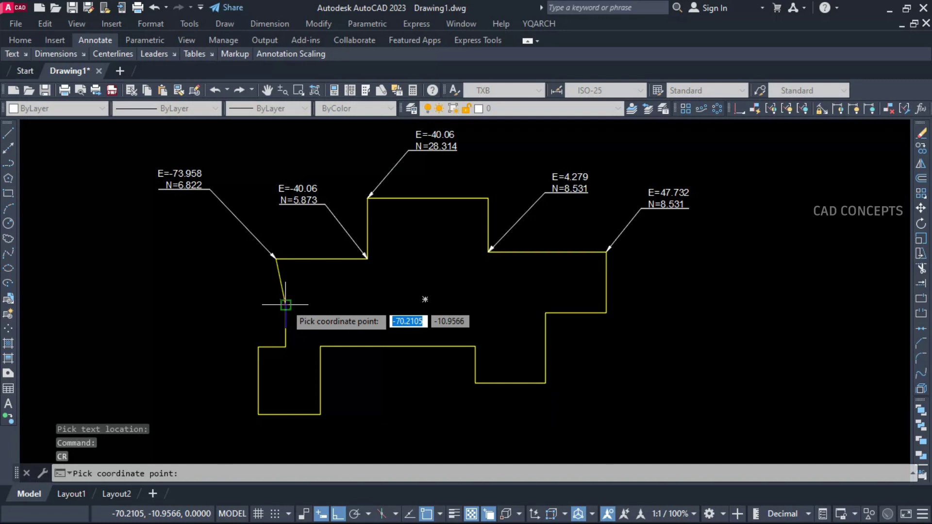
left_click(286, 305)
left_click(233, 283)
key("Return")
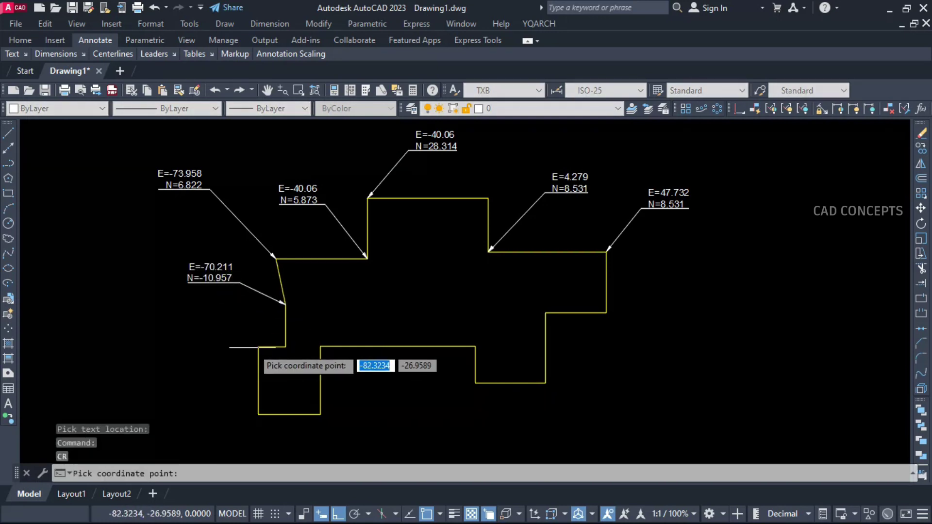
left_click(258, 347)
left_click(209, 312)
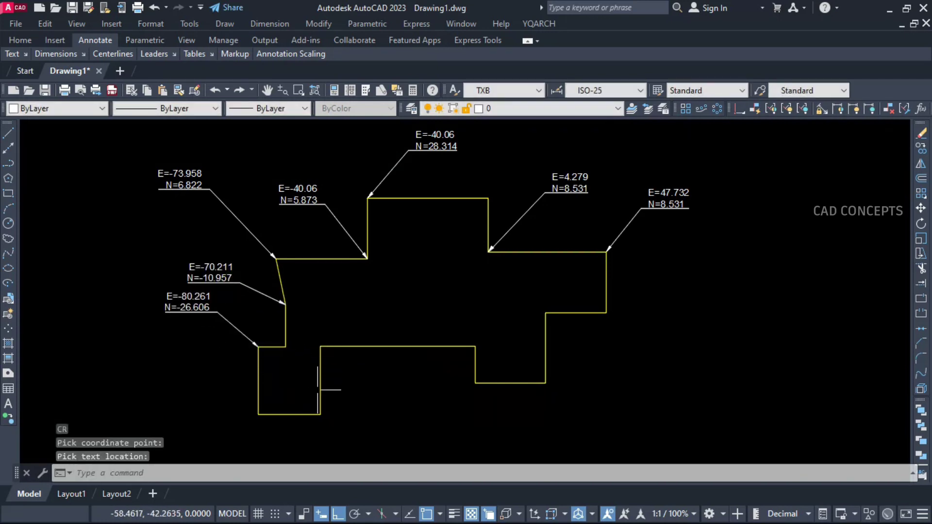
- Label the bottom and right corners, including E=-57.5 N=-26.31 and E=47.732 N=-13.909
key("Return")
left_click(321, 346)
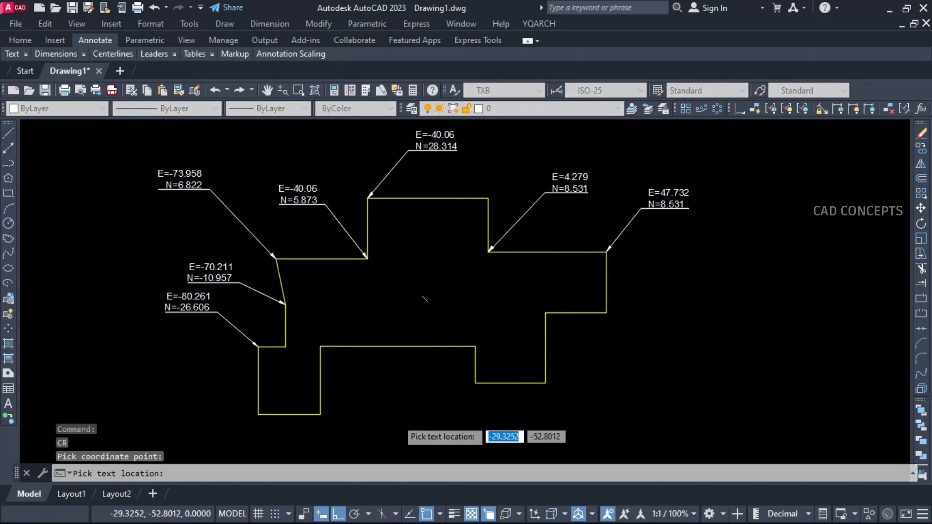
left_click(396, 419)
key("Return")
left_click(545, 383)
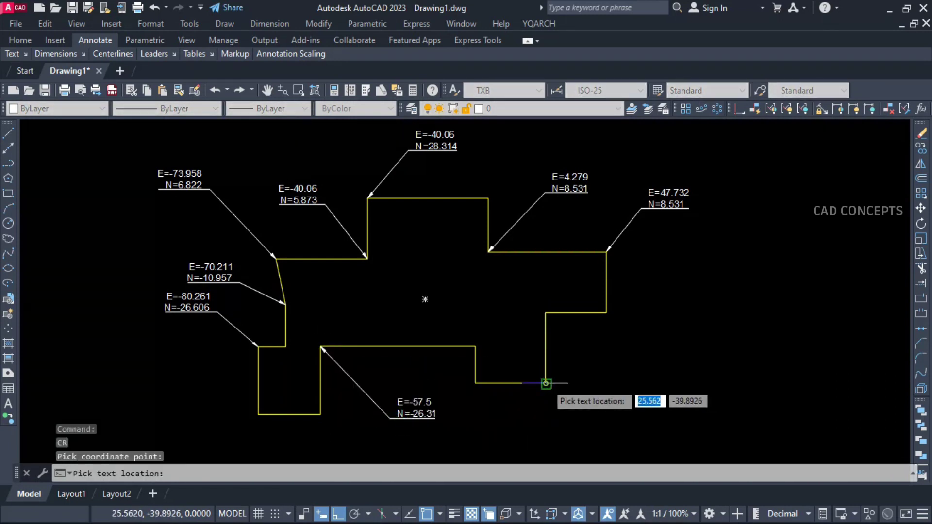
key("Return")
left_click(606, 313)
left_click(637, 348)
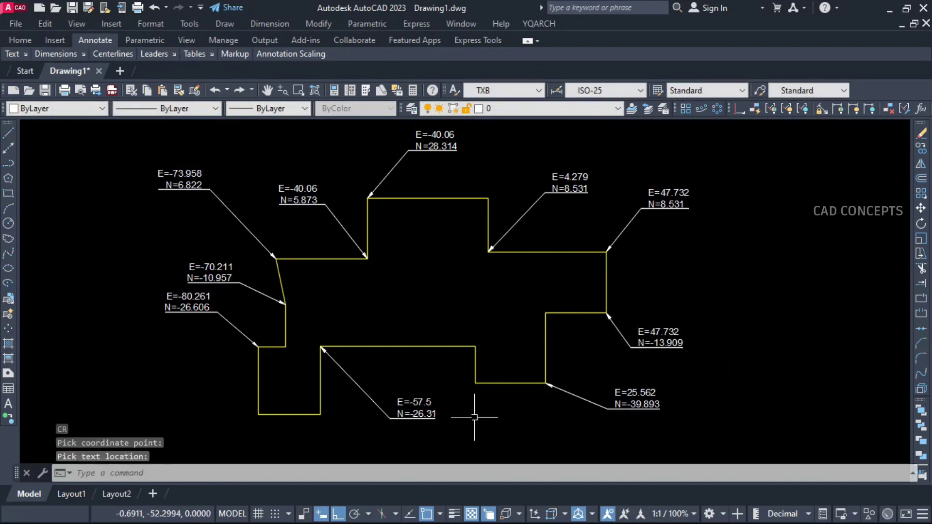
middle_click_drag(428, 310, 437, 316)
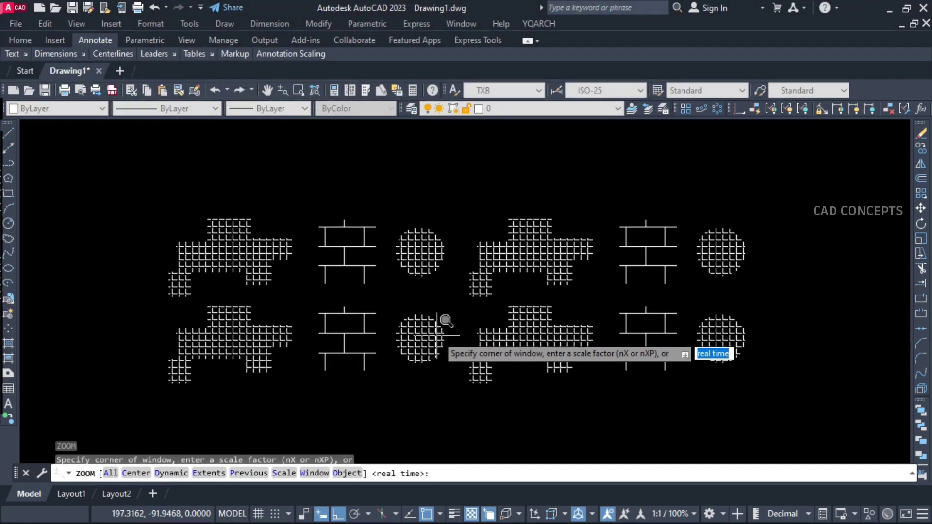
- Window-zoom around the two rows of twelve hatched sample shapes
type("w")
key("Return")
left_click(139, 192)
left_click(808, 401)
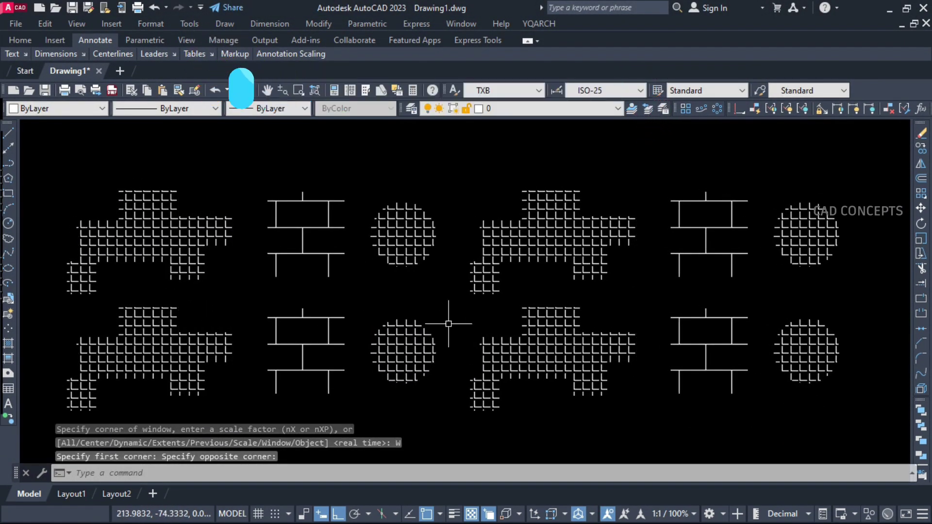
key("Escape")
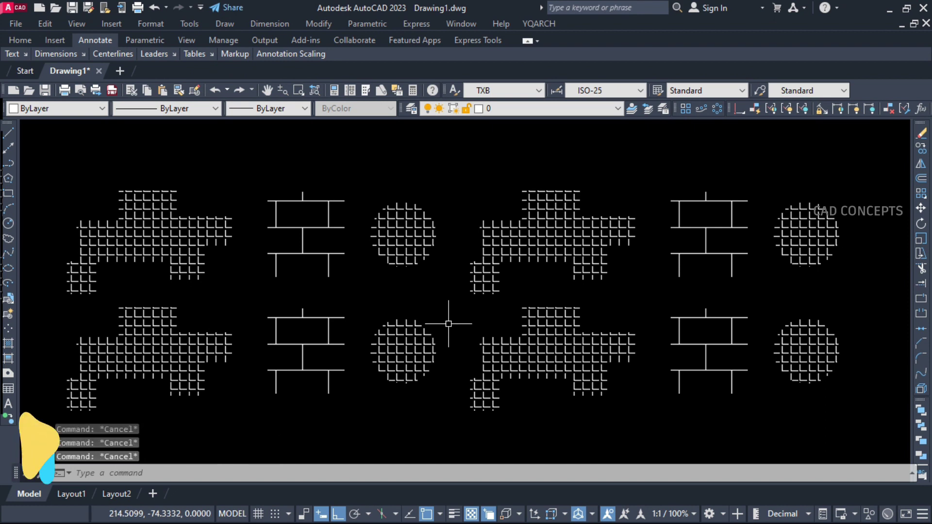
type("hATCHAR")
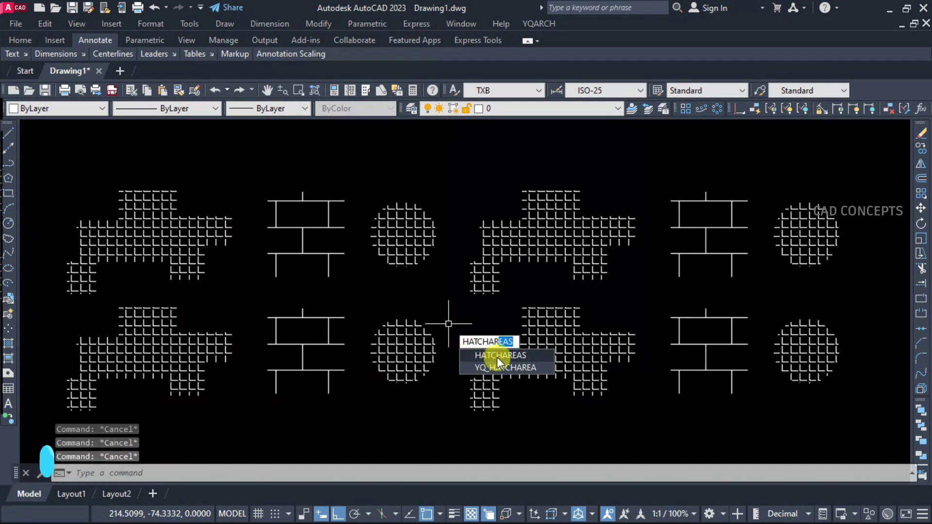
- Run HATCHAREAS on all twelve hatches to get a total area of 45718.3325
left_click(498, 357)
left_click(847, 174)
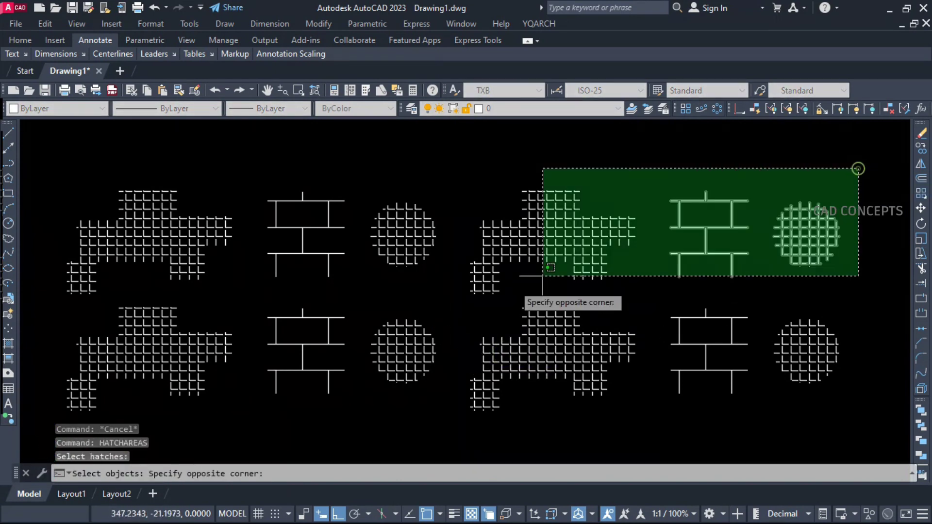
left_click(39, 410)
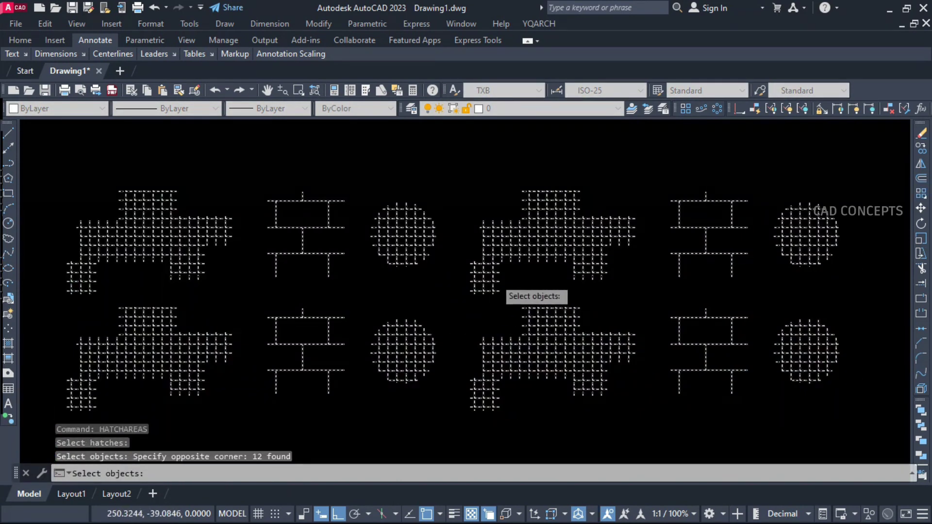
key("Return")
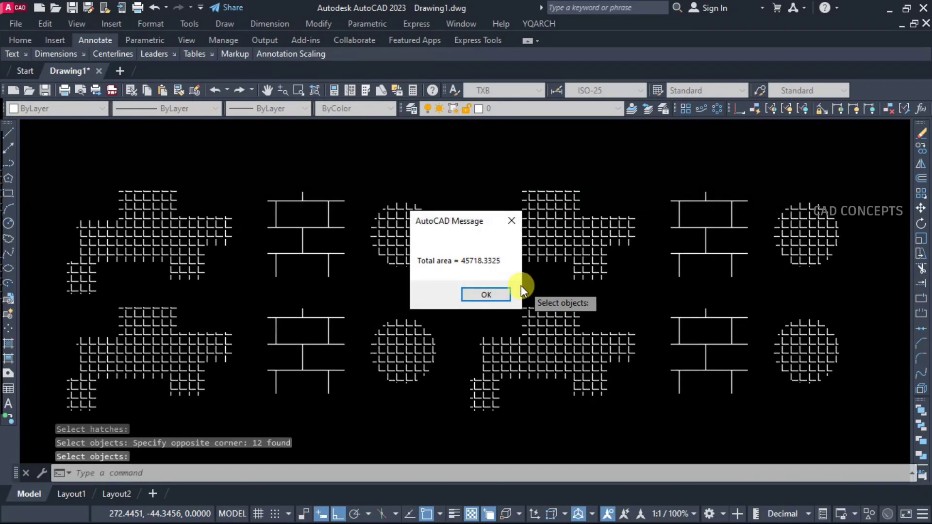
left_click(486, 295)
- Get the individual hatch areas, including the right-hand circular hatch
key("Return")
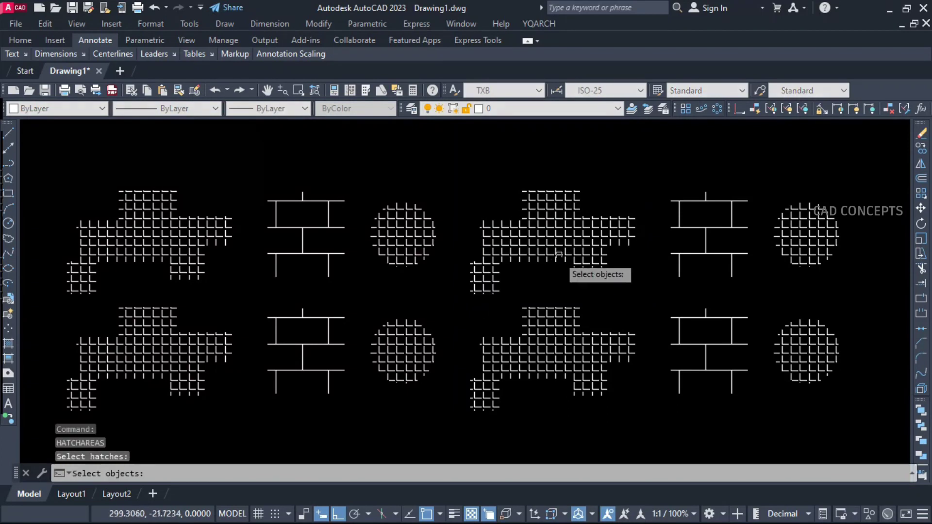
right_click(562, 256)
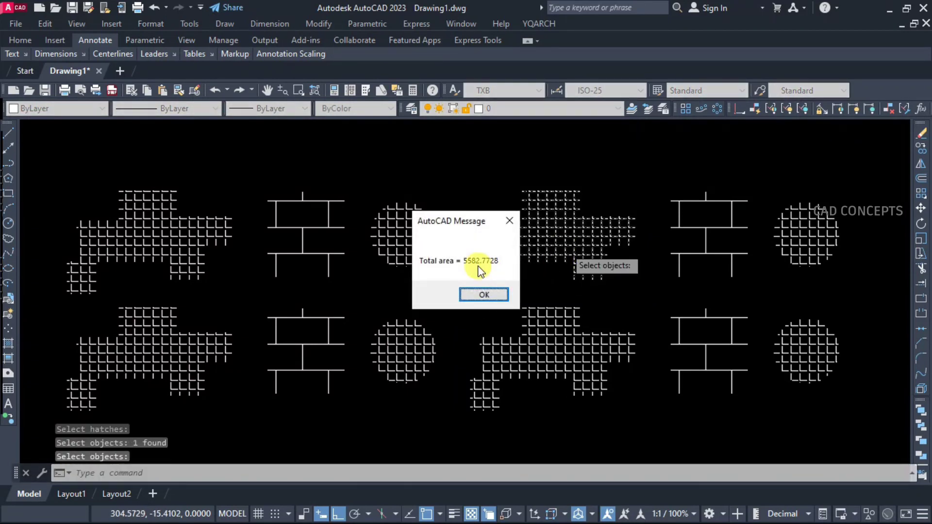
left_click(480, 296)
key("Return")
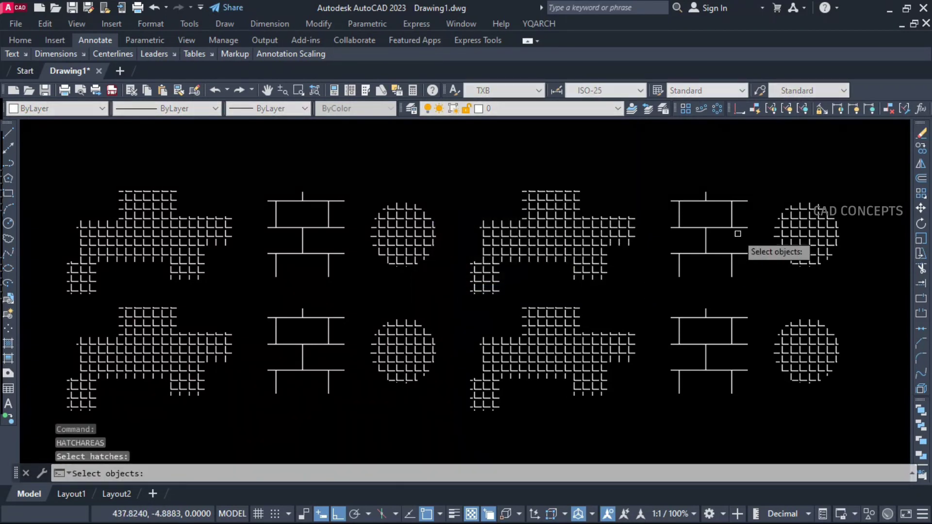
left_click(779, 227)
right_click(694, 271)
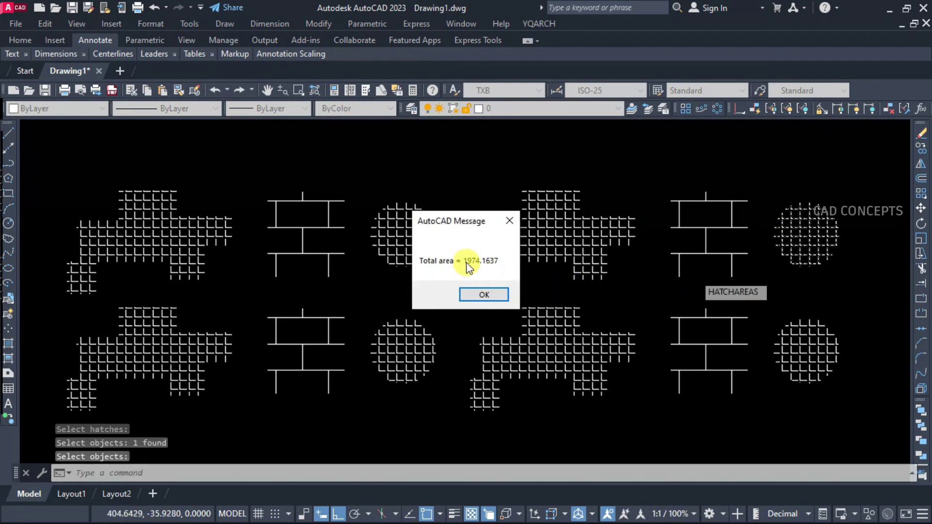
left_click(480, 294)
- Get the top-right brick hatch's area, then total all twelve hatches again
key("Return")
left_click(705, 250)
right_click(575, 300)
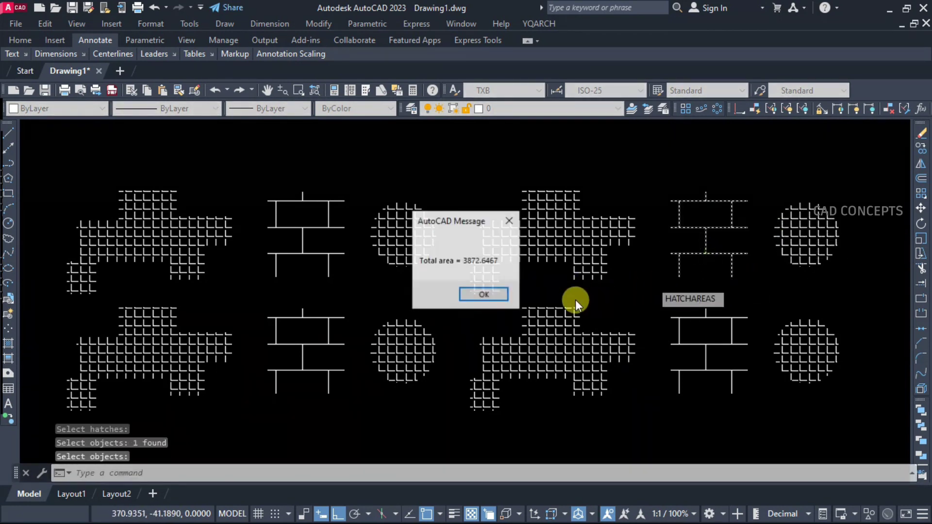
left_click(474, 291)
key("Return")
left_click(864, 163)
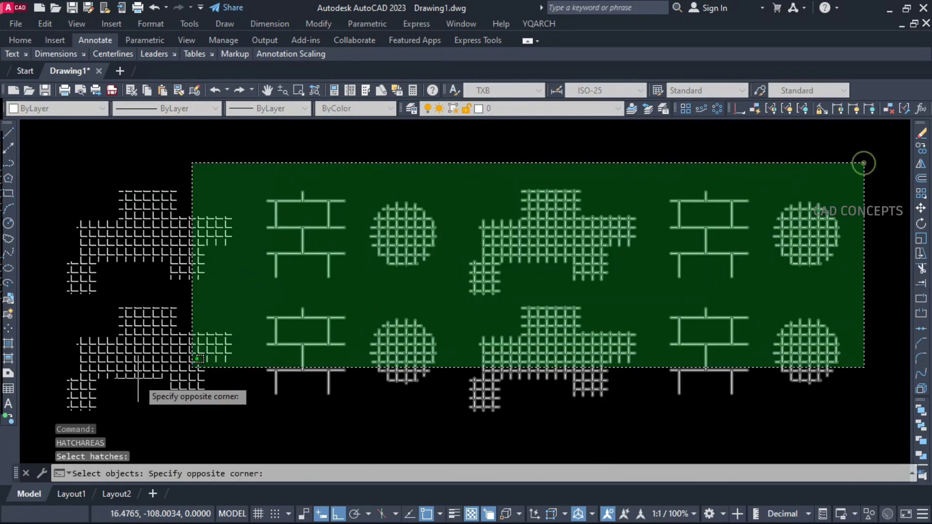
left_click(192, 367)
key("Return")
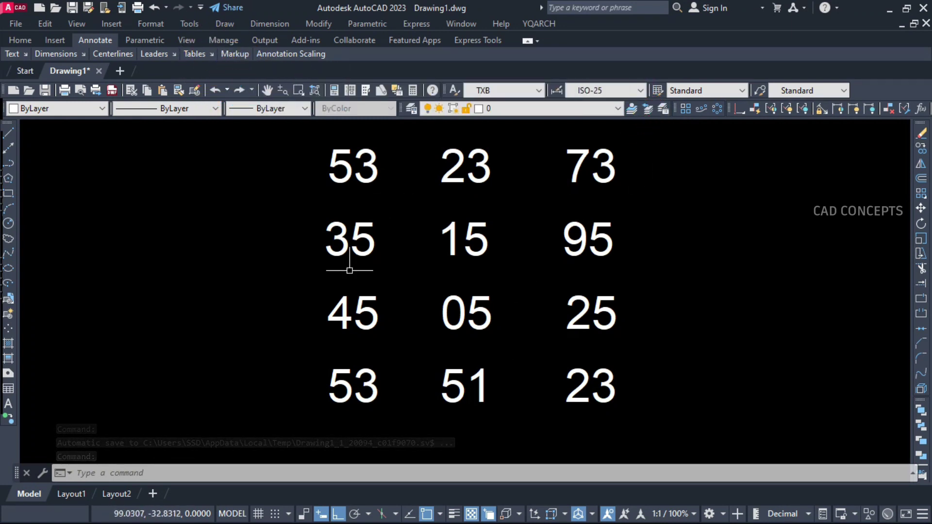
- Sum all twelve numbers with the + command for a total value of 496.0
mouse_move(656, 272)
middle_mouse_down()
mouse_move(640, 287)
mouse_move(646, 276)
middle_mouse_up()
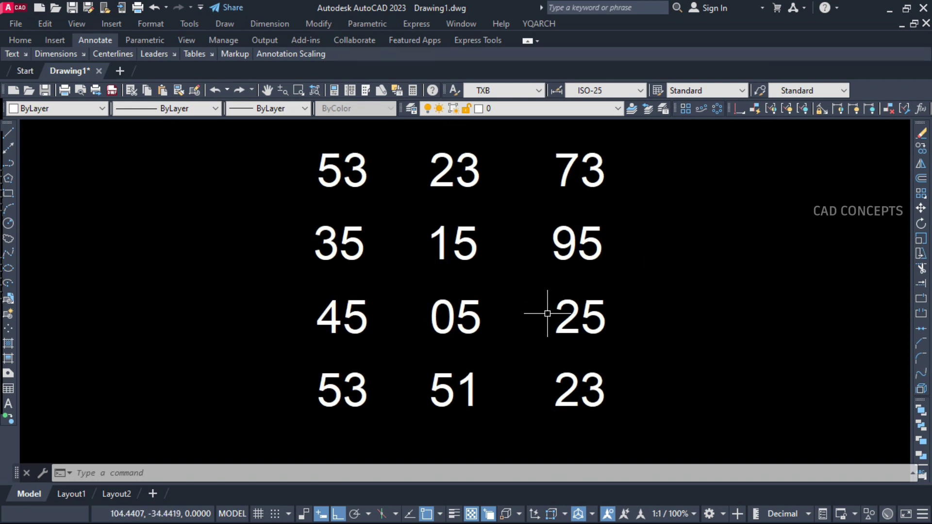
key("Return")
left_click(650, 419)
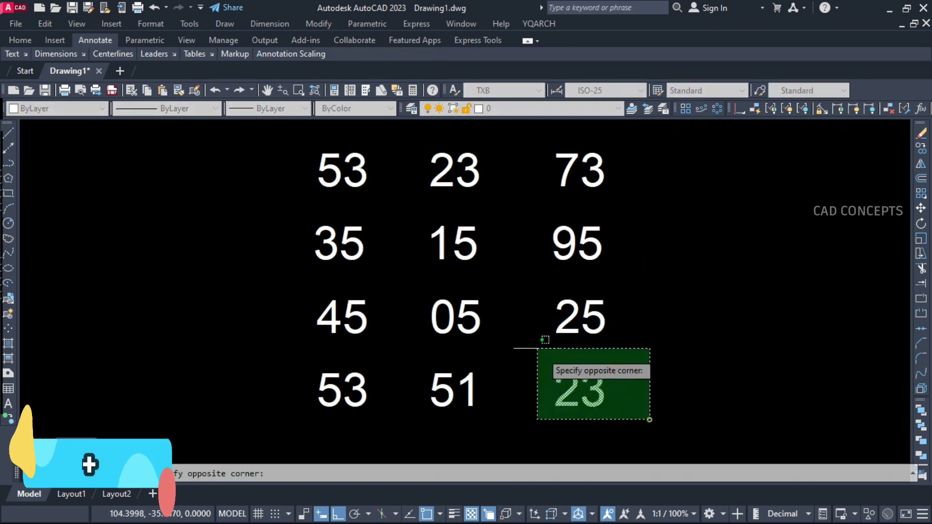
left_click(331, 185)
key("Return")
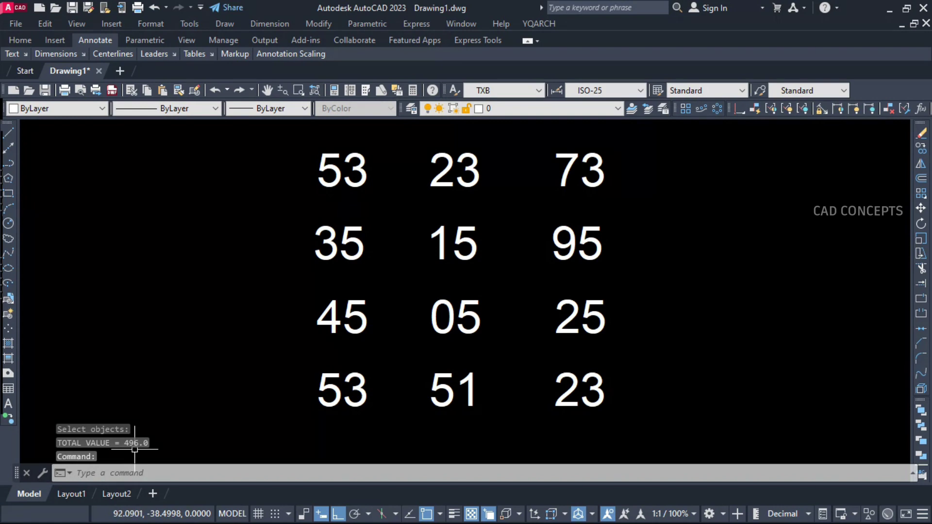
key("Return")
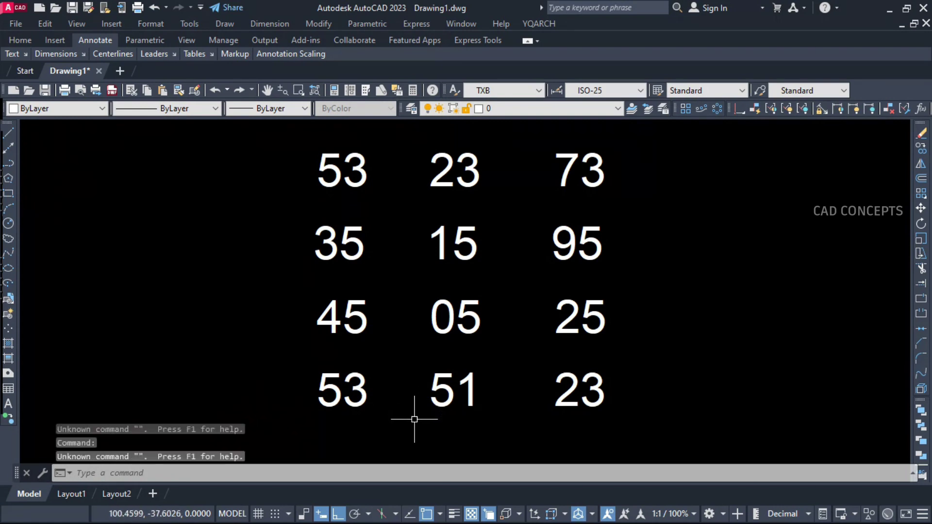
key("Escape")
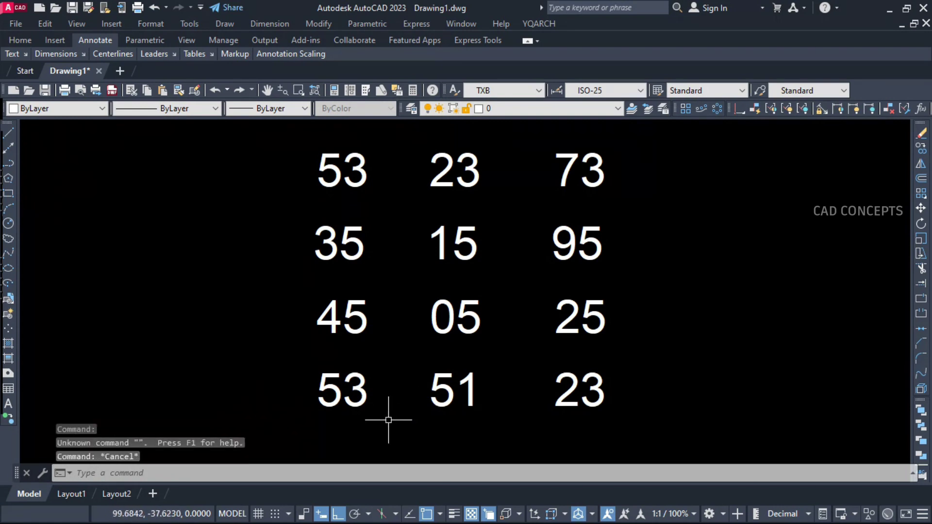
key("Return")
key("Escape")
- Sum the four numbers in the left column with the + command
type("+")
key("Return")
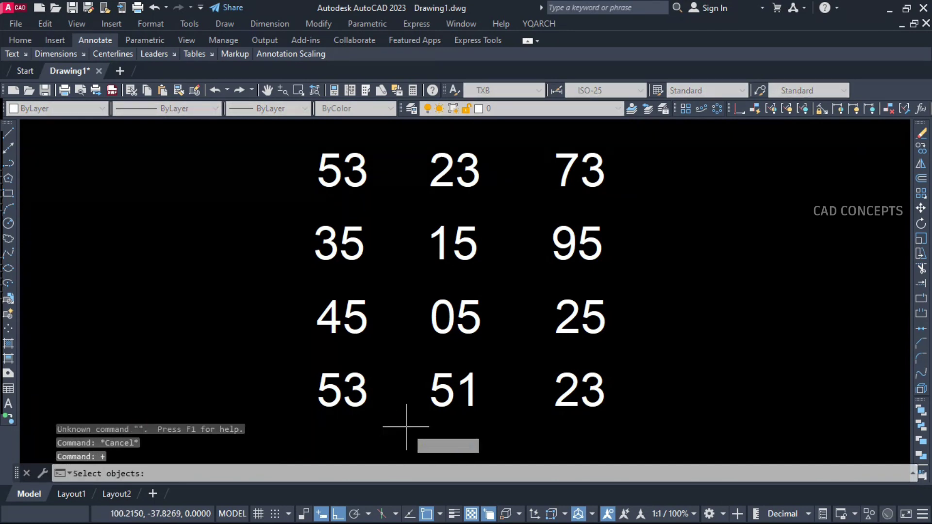
left_click(406, 427)
left_click(279, 157)
key("Return")
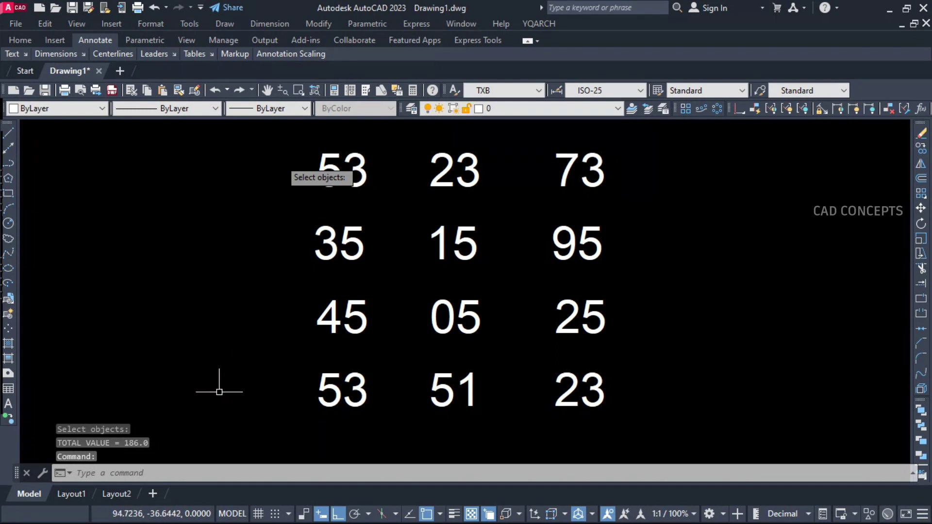
key("Return")
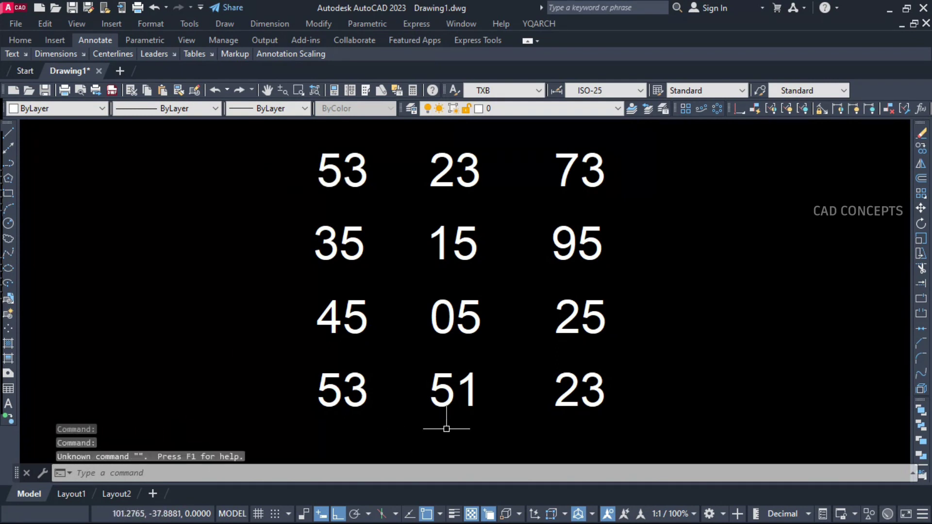
- Rerun the + command and crossing-select all 12 numbers to get their total again
type("+")
key("Return")
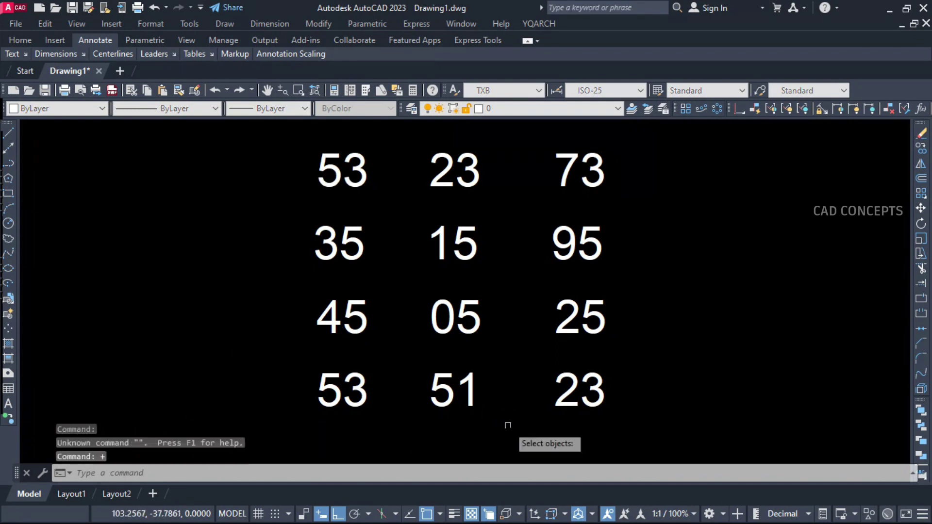
left_click(511, 429)
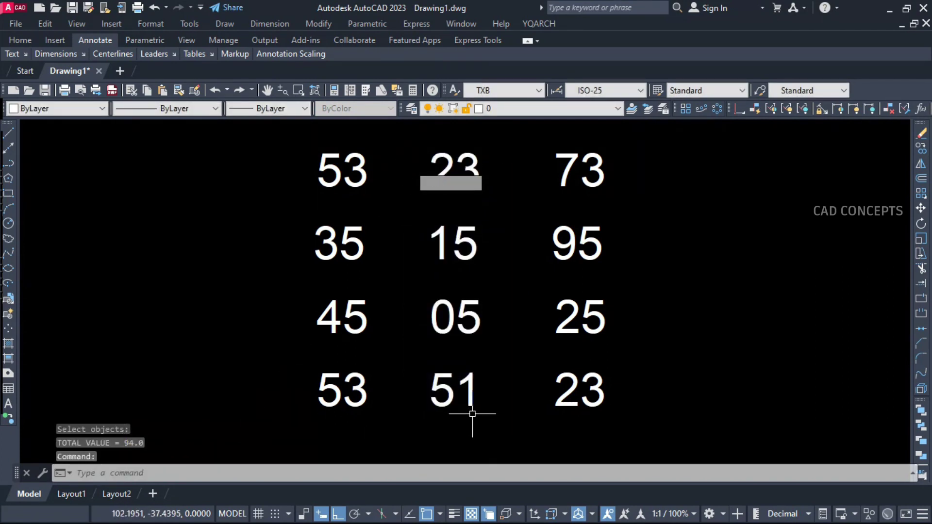
key("Return")
left_click(672, 444)
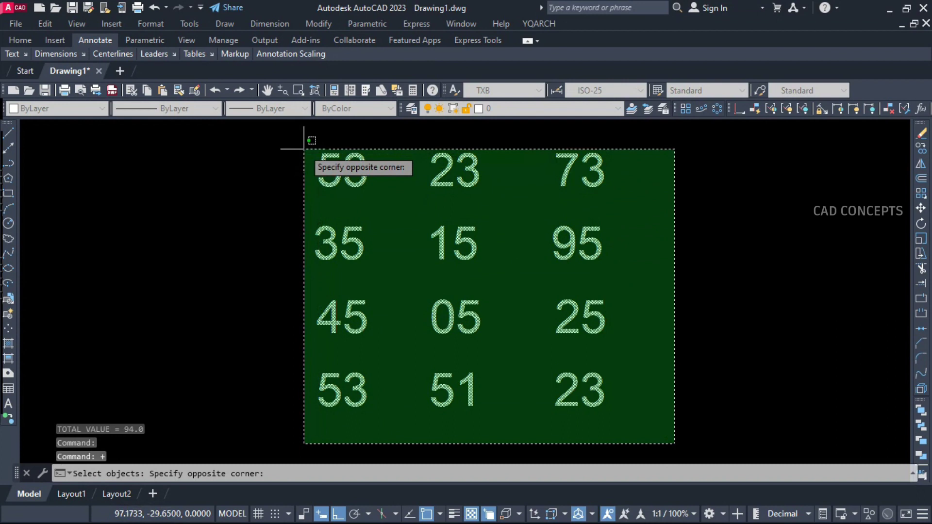
left_click(304, 149)
key("Return")
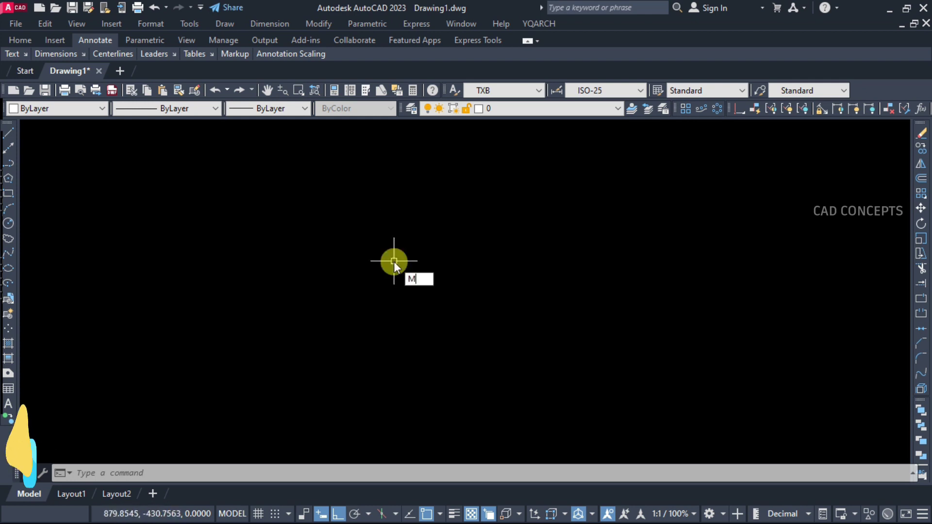
- Draw a MULLION grid with 60 horizontal and 60 vertical spacing across a two-corner boundary
type("ULTILINETEXT")
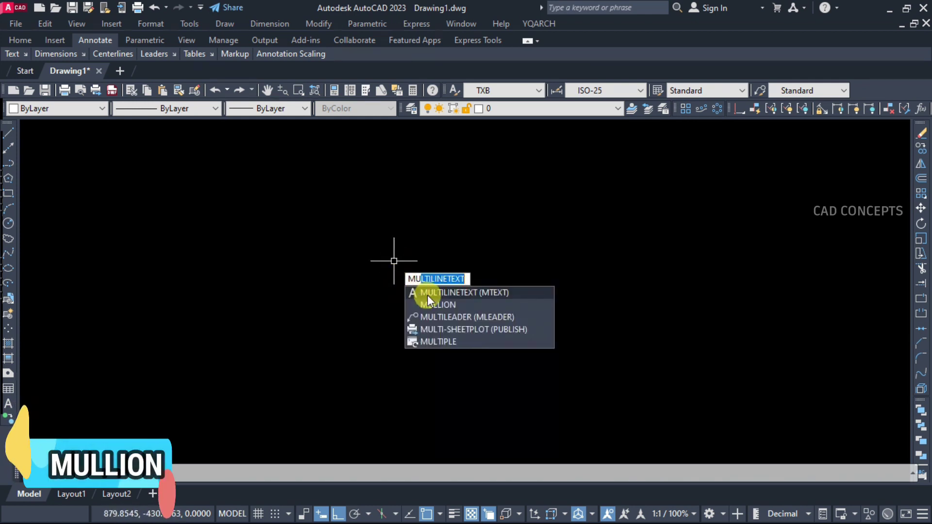
left_click(429, 302)
type("60")
key("Return")
type("6")
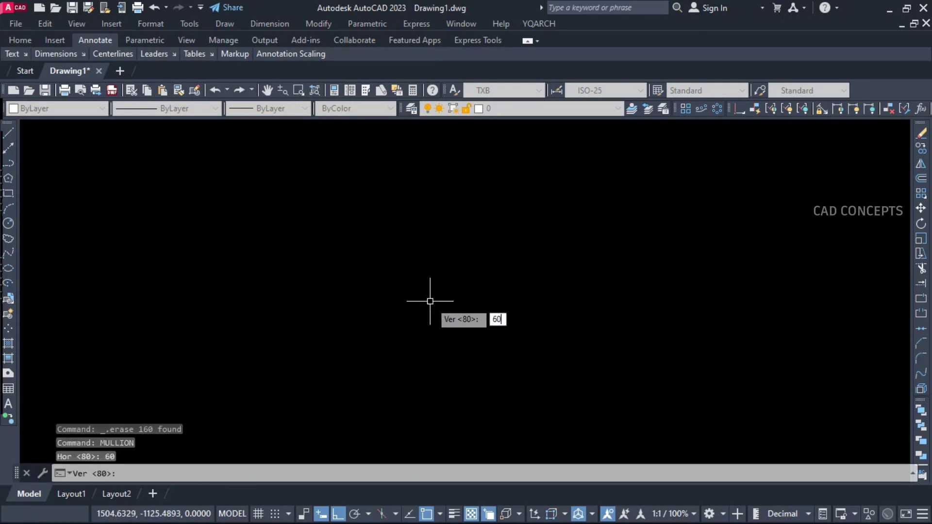
type("0")
key("Return")
left_click(182, 158)
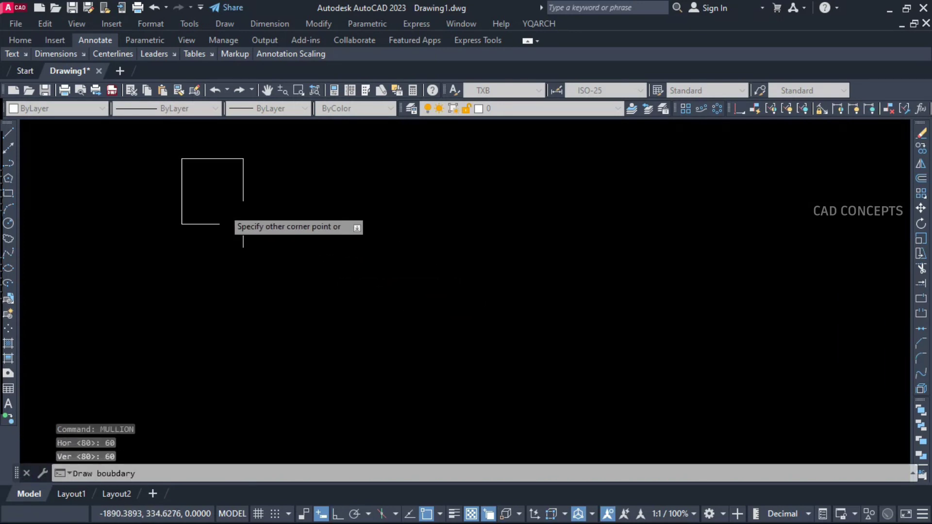
left_click(746, 427)
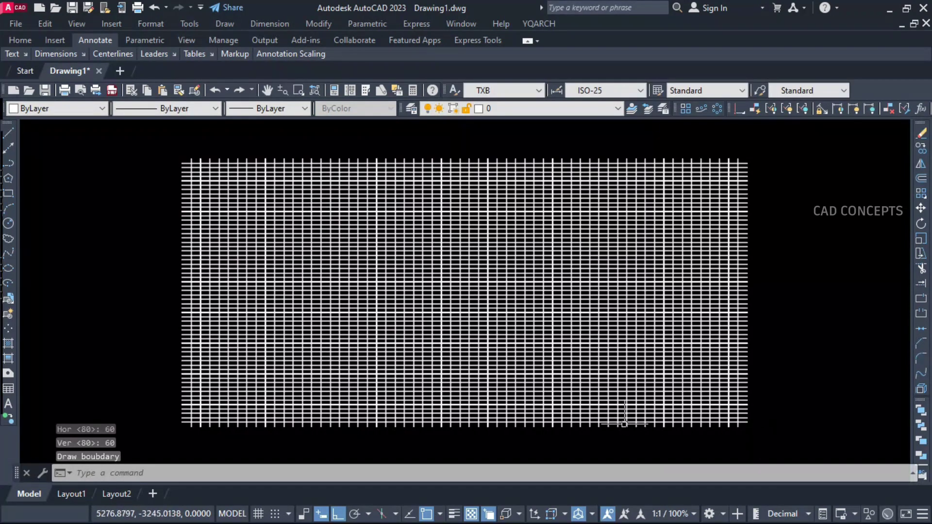
scroll(180, 137, "up", 5)
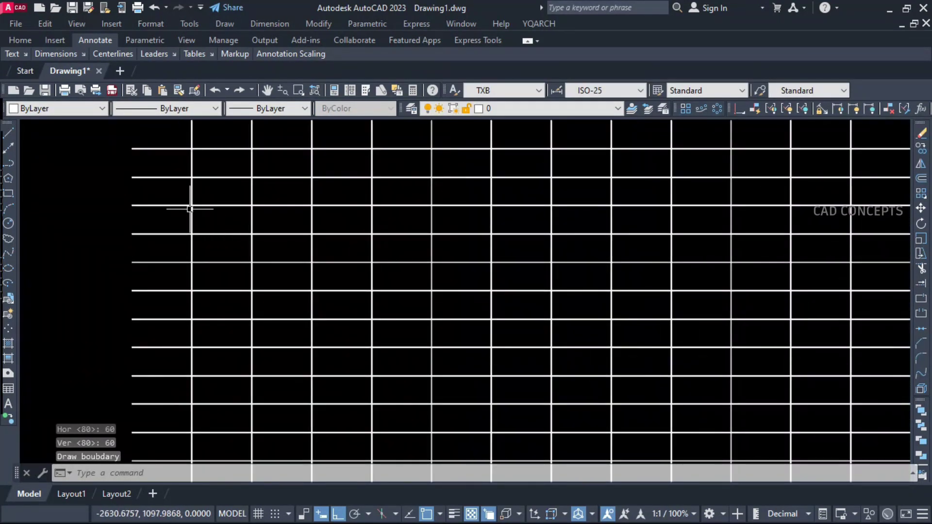
scroll(190, 208, "down", 6)
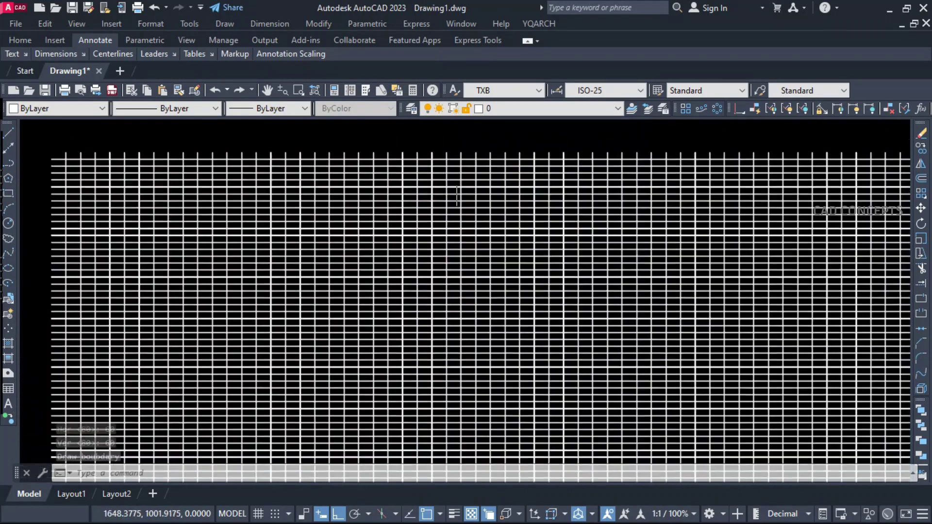
scroll(467, 220, "down", 2)
scroll(473, 210, "down", 2)
middle_click_drag(495, 225, 469, 233)
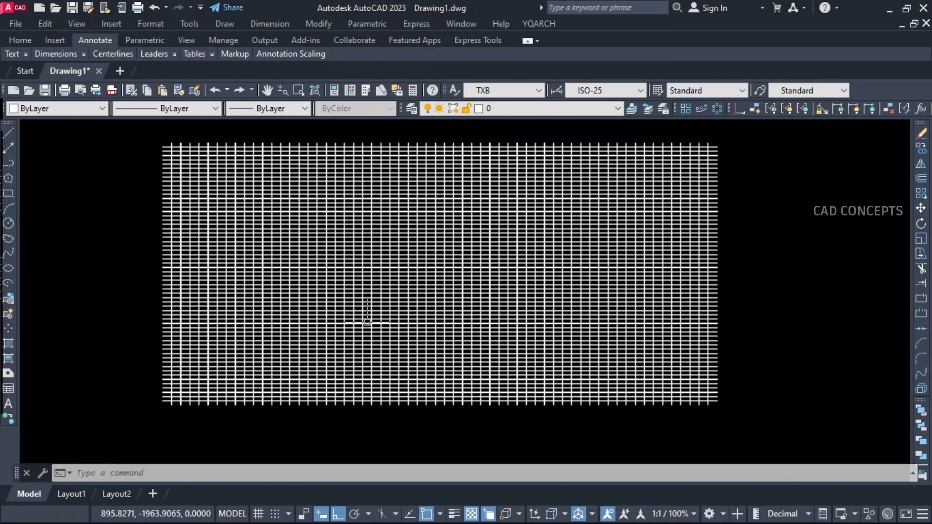
left_click(168, 134)
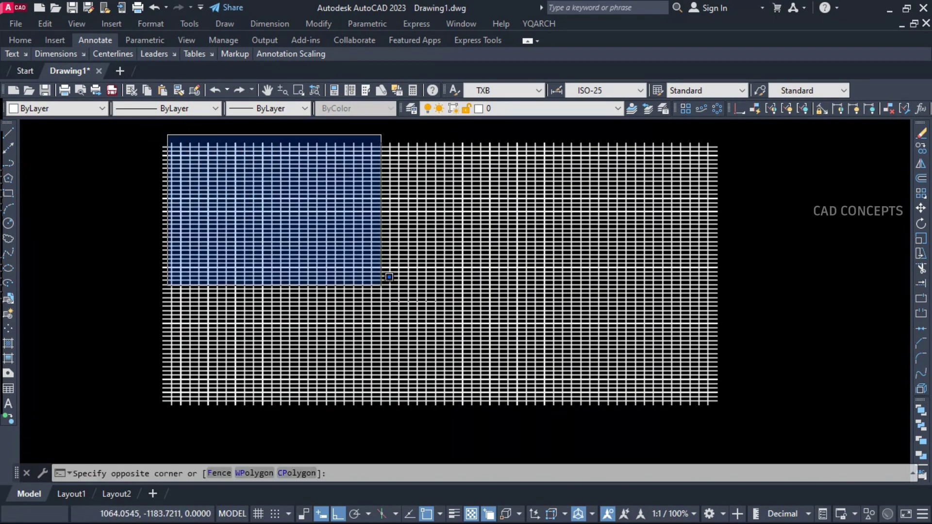
left_click(712, 415)
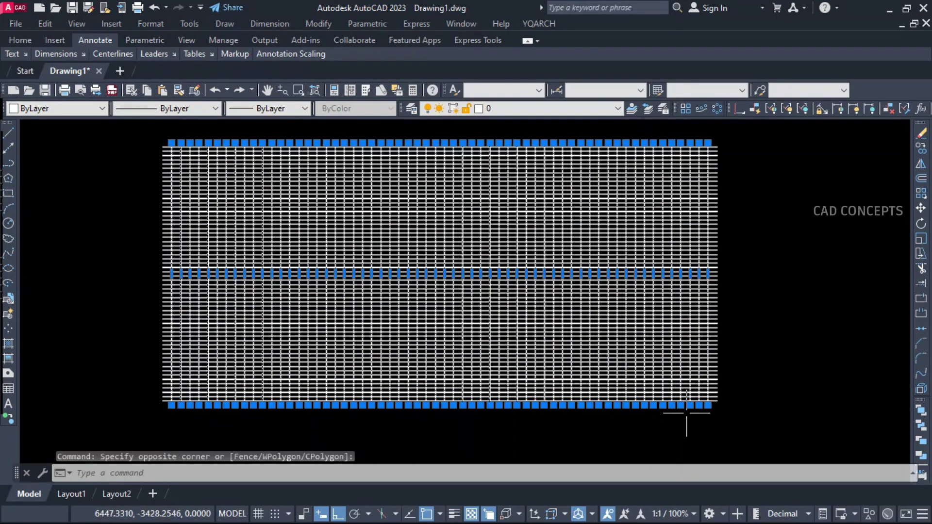
right_click(590, 402)
left_click(628, 381)
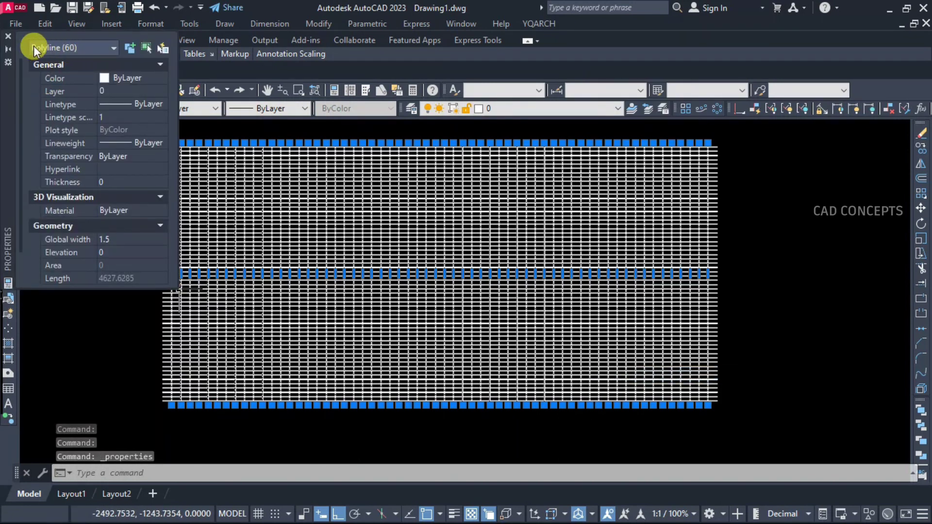
left_click(8, 38)
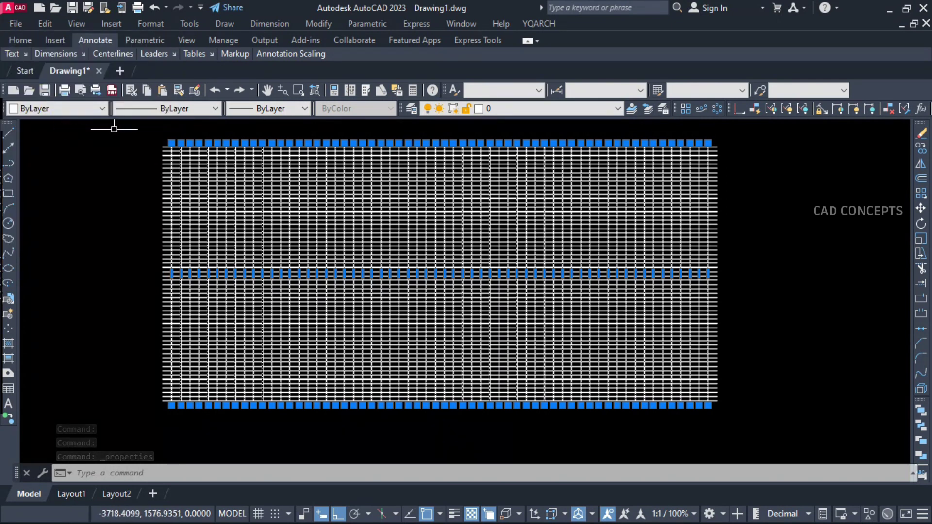
key("Escape")
left_click(153, 145)
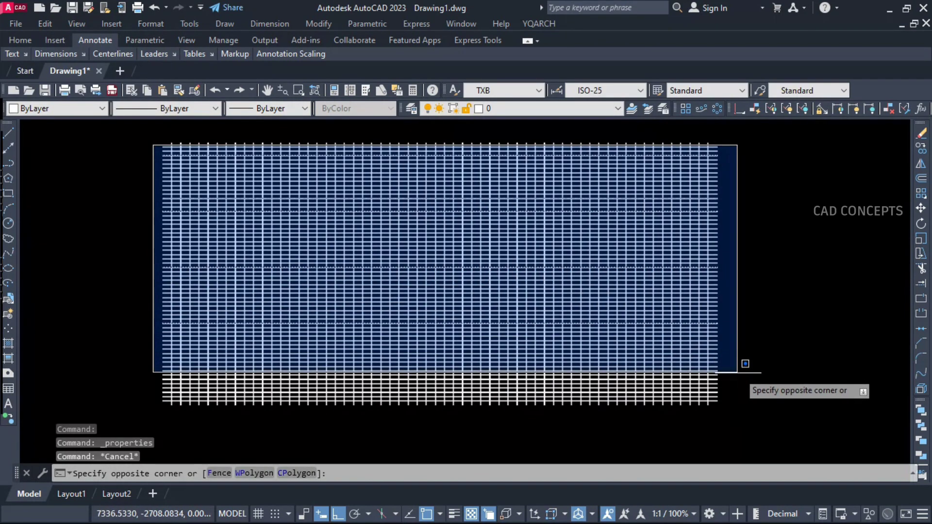
left_click(742, 403)
right_click(743, 402)
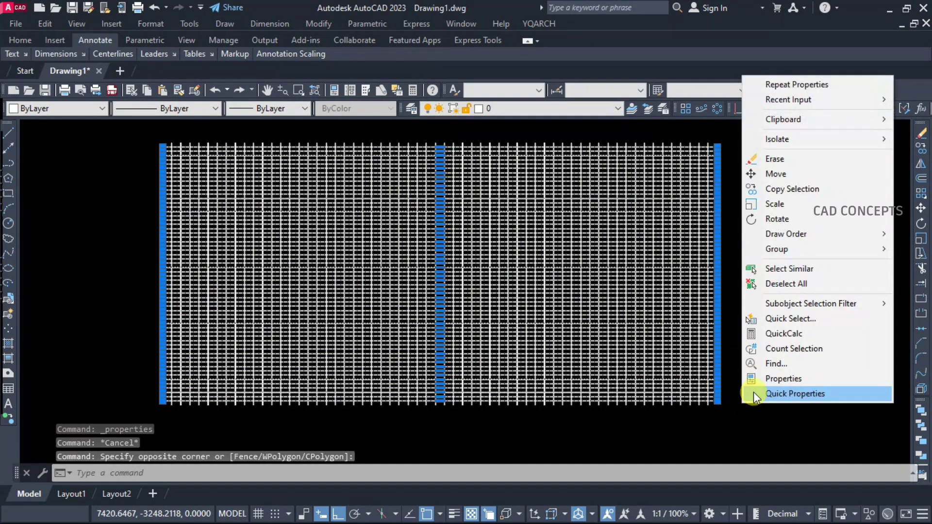
left_click(766, 380)
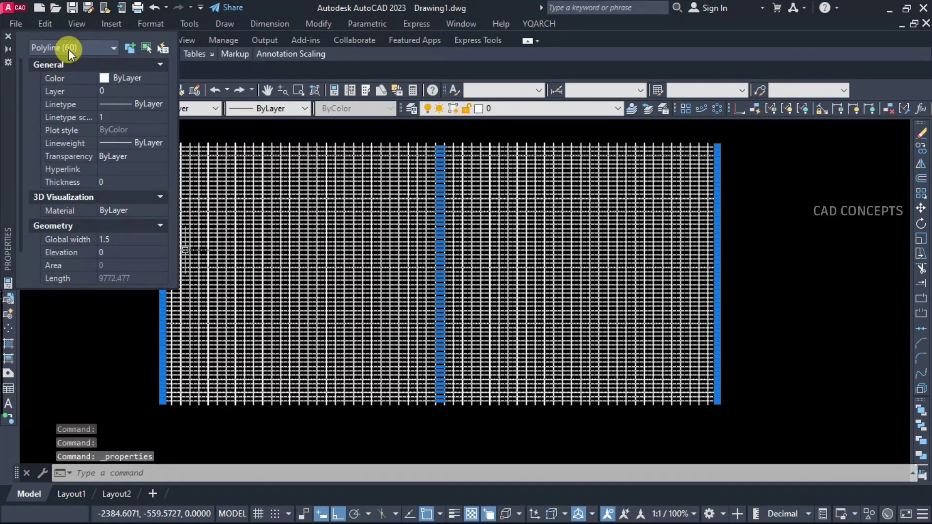
left_click(7, 36)
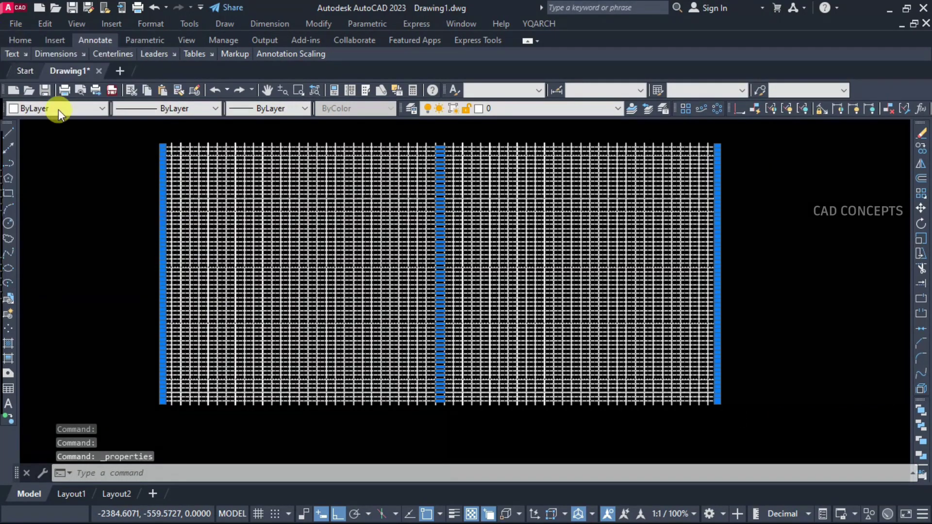
key("Escape")
key("Escape")
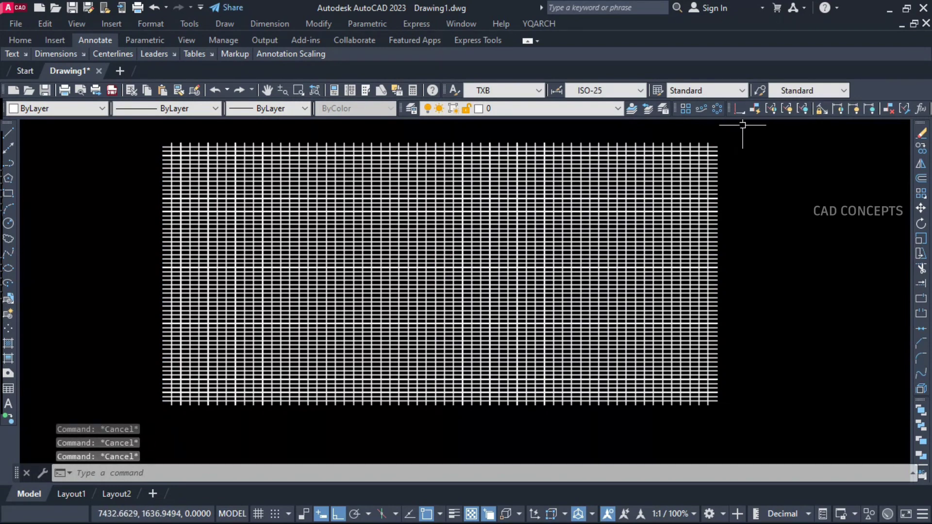
left_click(743, 125)
left_click(166, 400)
scroll(181, 380, "up", 3)
scroll(187, 385, "down", 6)
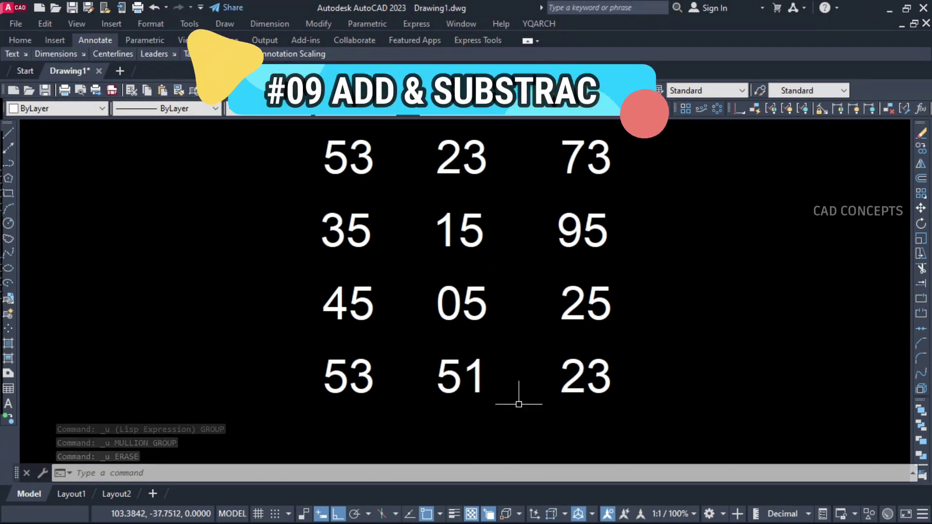
- Run ADD and pick 53, 35, 15, 95, 45, 05, and 25 into the running total
middle_click_drag(518, 404, 512, 421)
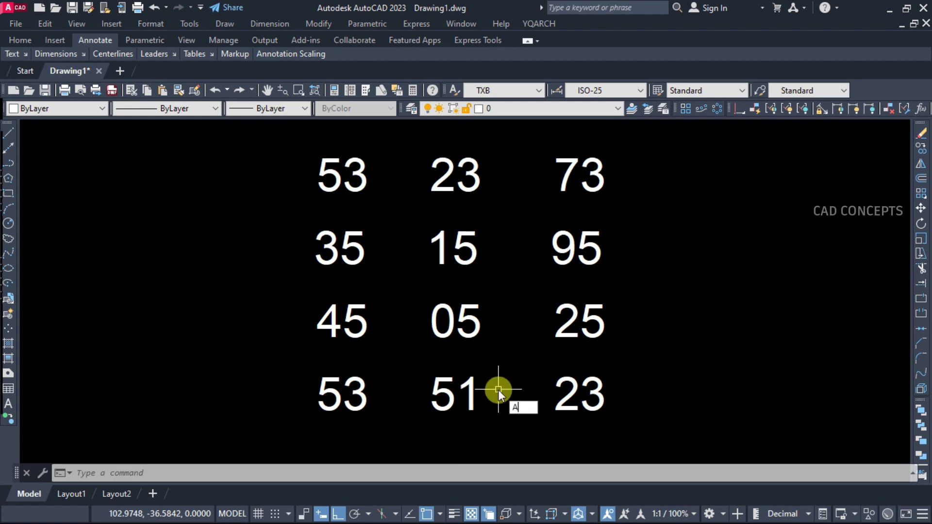
key("Return")
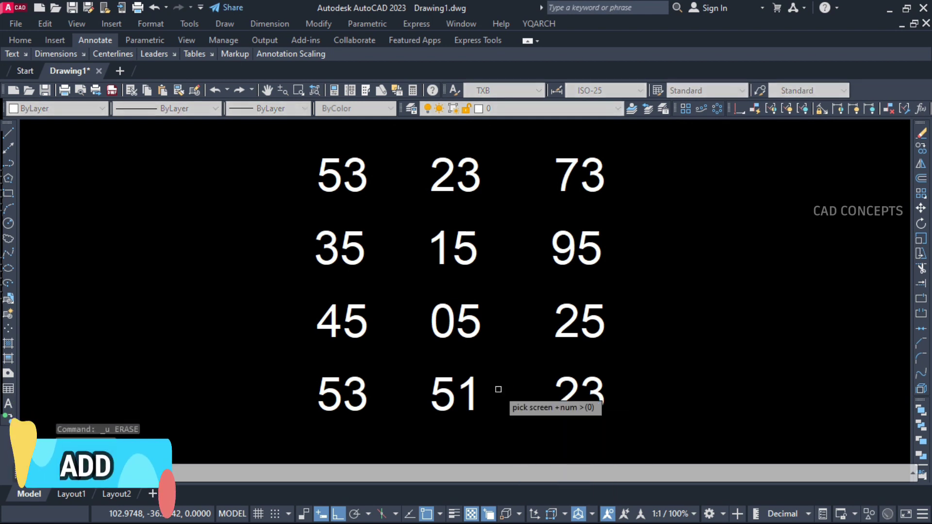
left_click(355, 187)
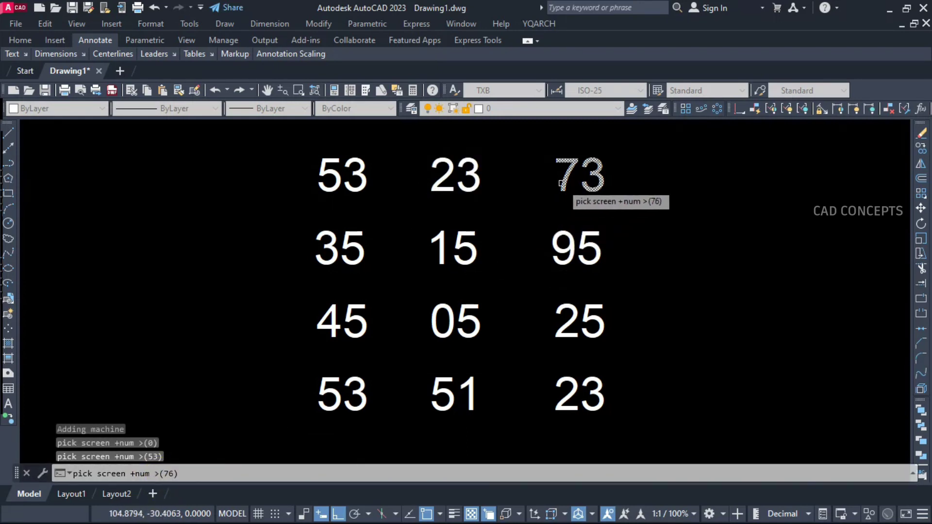
left_click(357, 260)
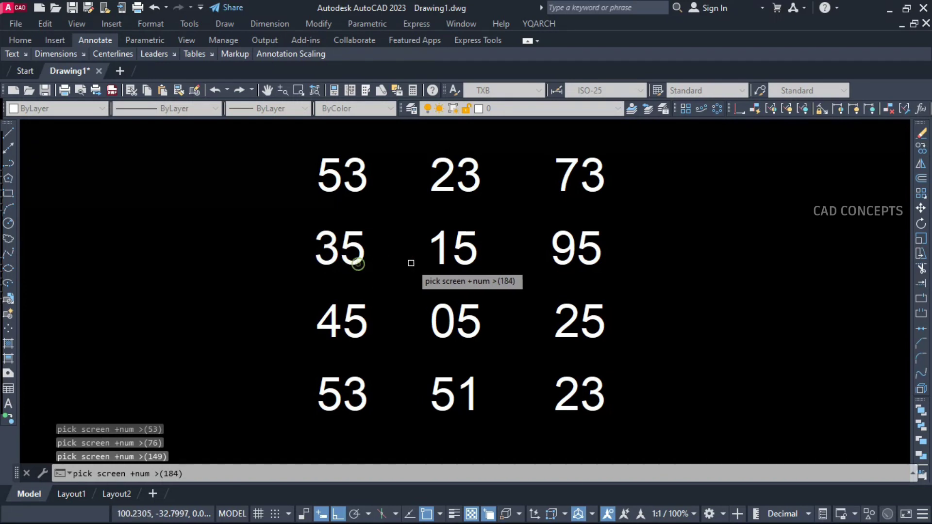
left_click(440, 259)
left_click(553, 255)
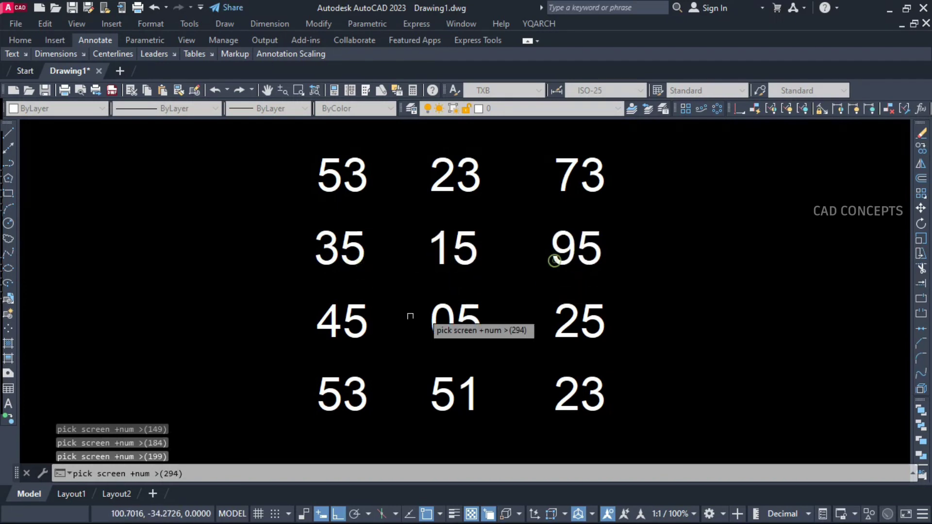
left_click(349, 328)
left_click(443, 332)
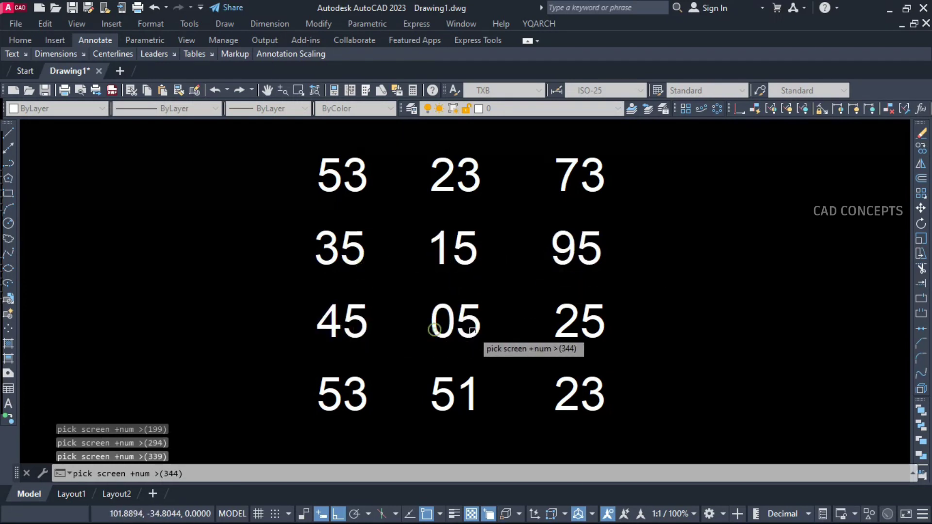
left_click(561, 333)
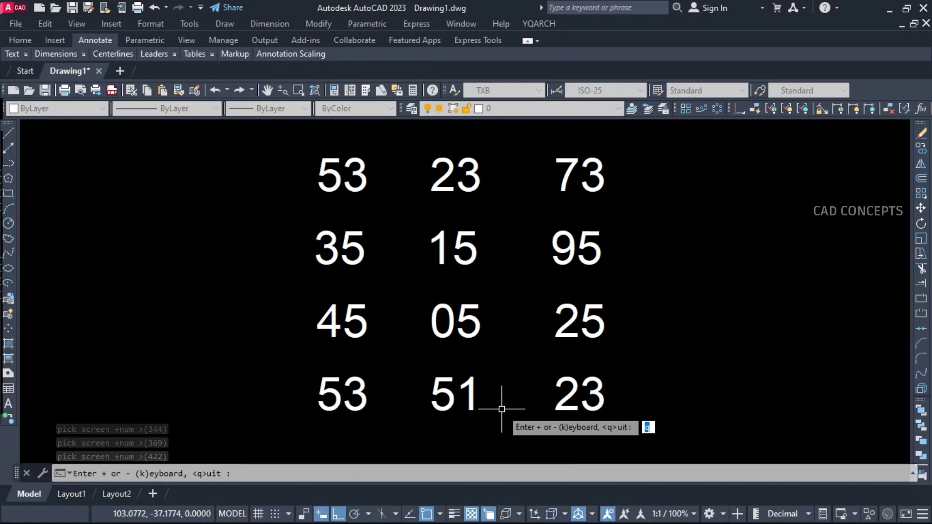
- Subtract 53, 45, 15, 95 and 25 from the running total
type("-")
key("Return")
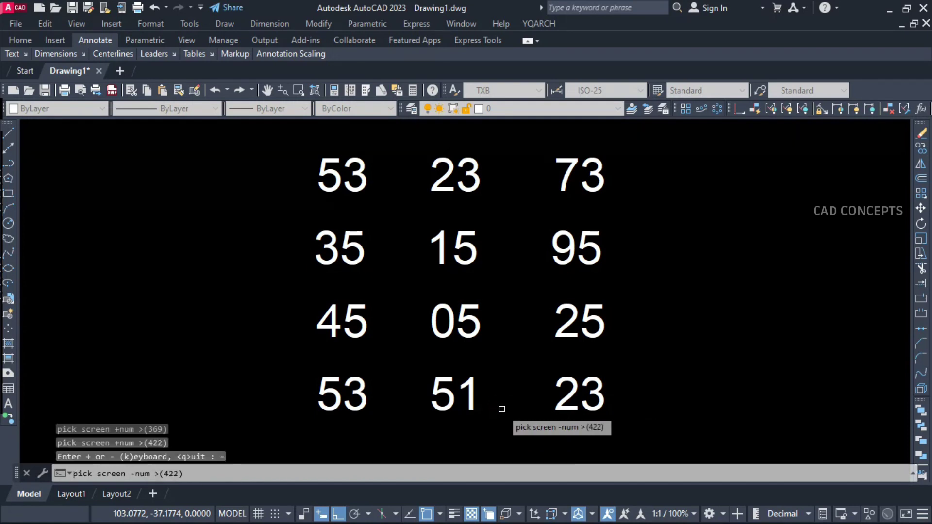
left_click(328, 401)
left_click(328, 325)
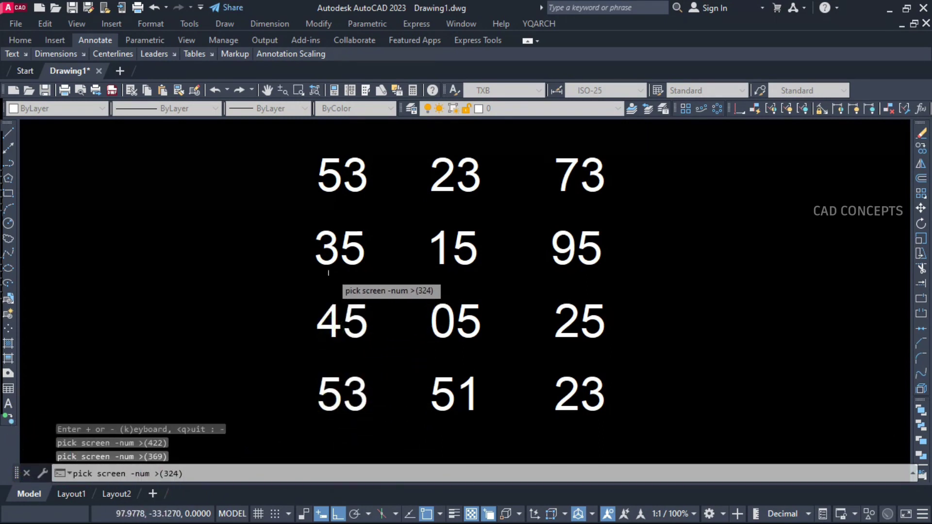
left_click(442, 260)
left_click(553, 264)
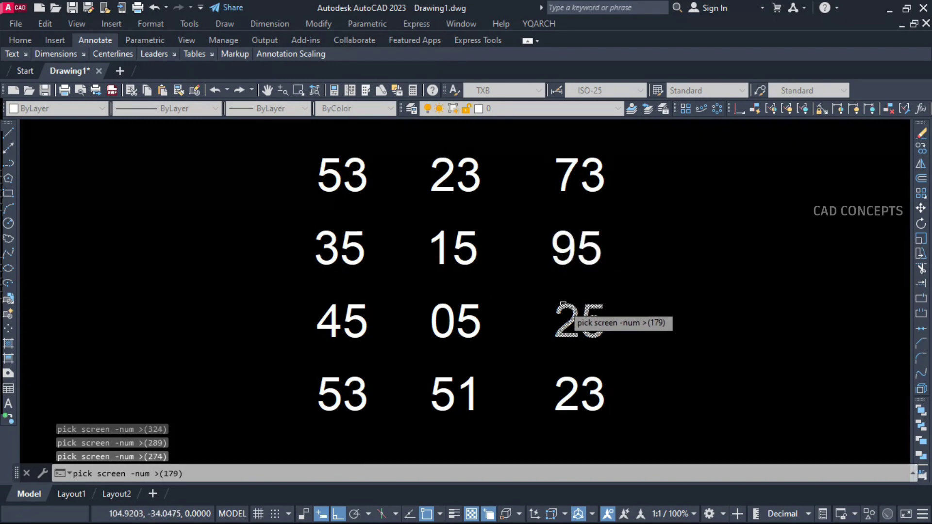
left_click(563, 304)
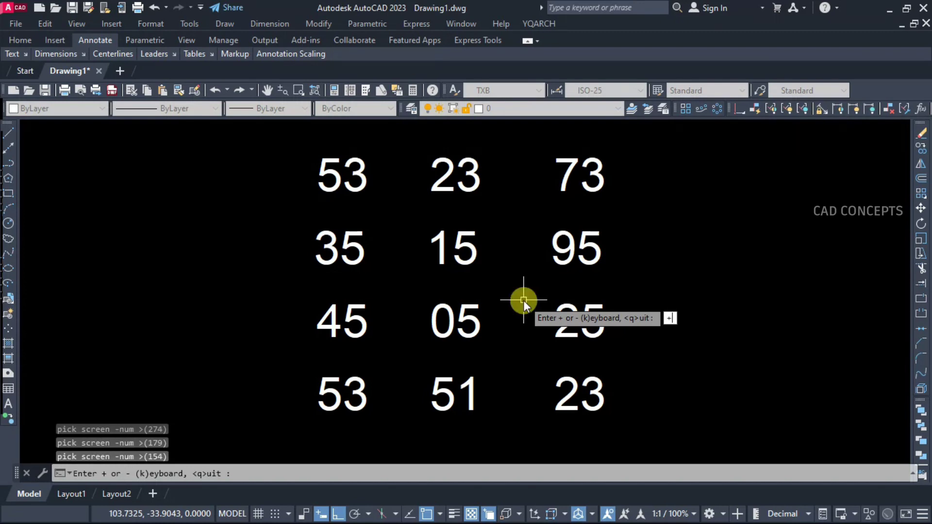
- Add 53, 45, 35, 53 and 73 to the total, then subtract 23
type("+")
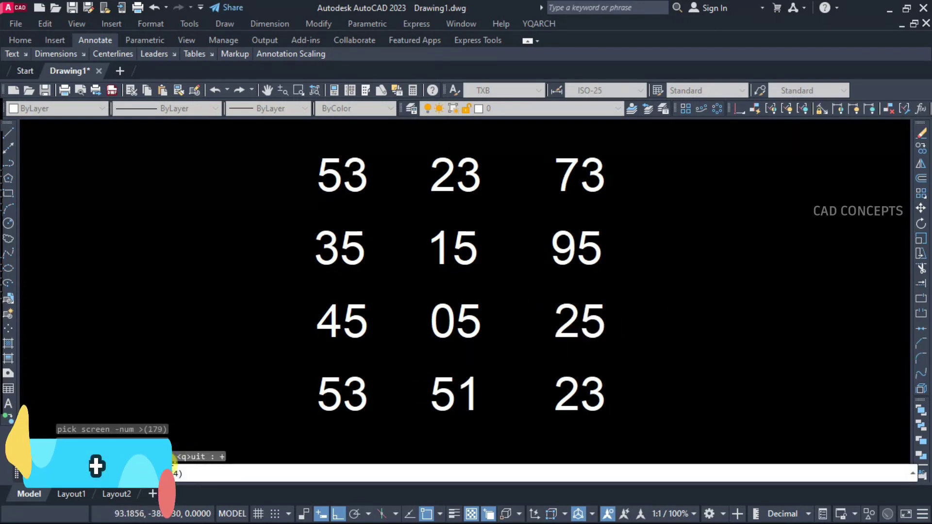
left_click(329, 392)
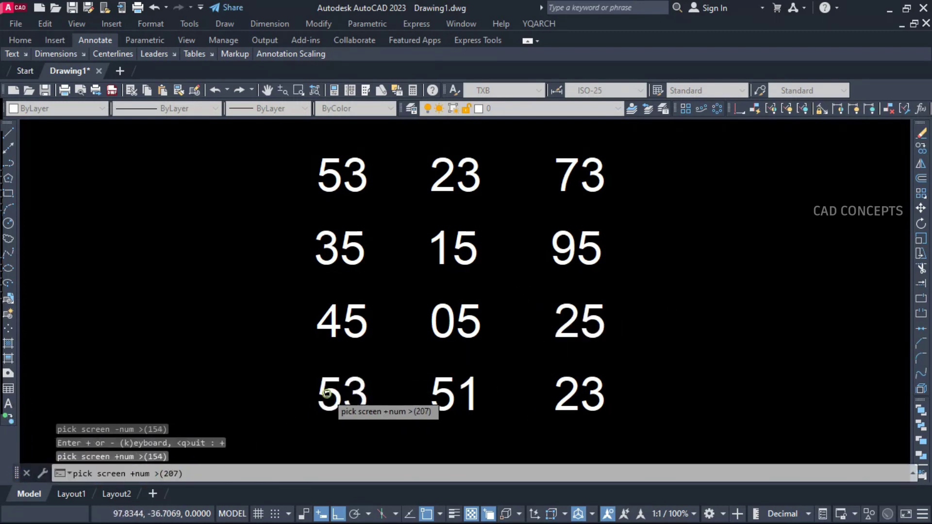
left_click(334, 326)
left_click(340, 243)
left_click(336, 186)
left_click(564, 185)
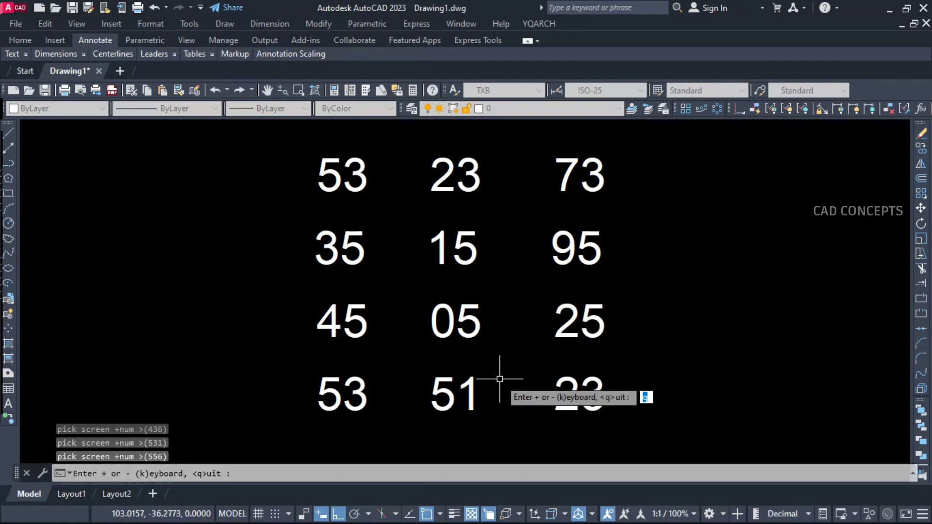
key("Return")
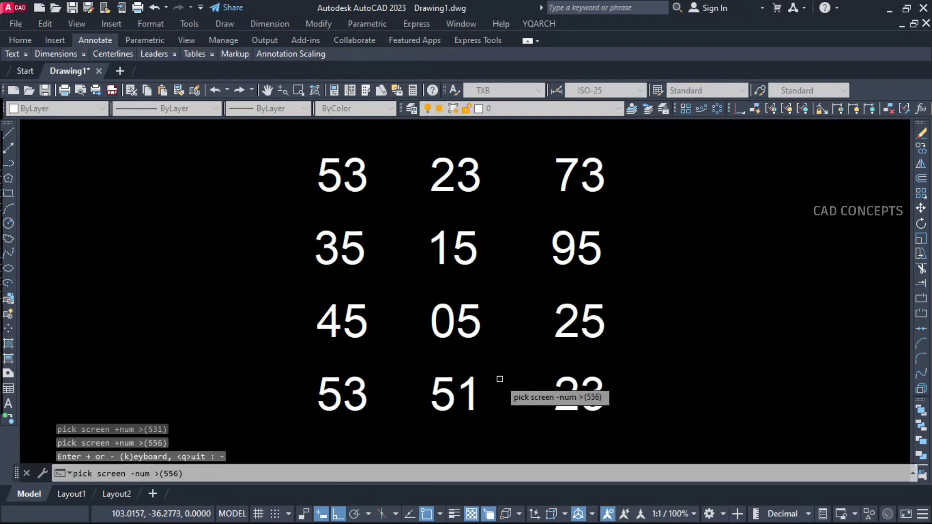
left_click(579, 389)
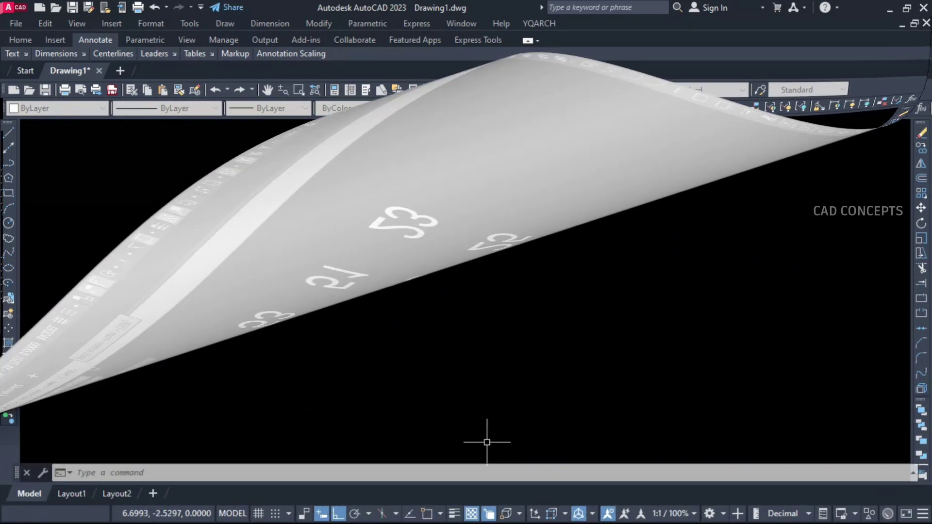
- Load 10) CALENDAR.LSP from the New folder with APPLOAD and close the loader
type("appload")
key("Return")
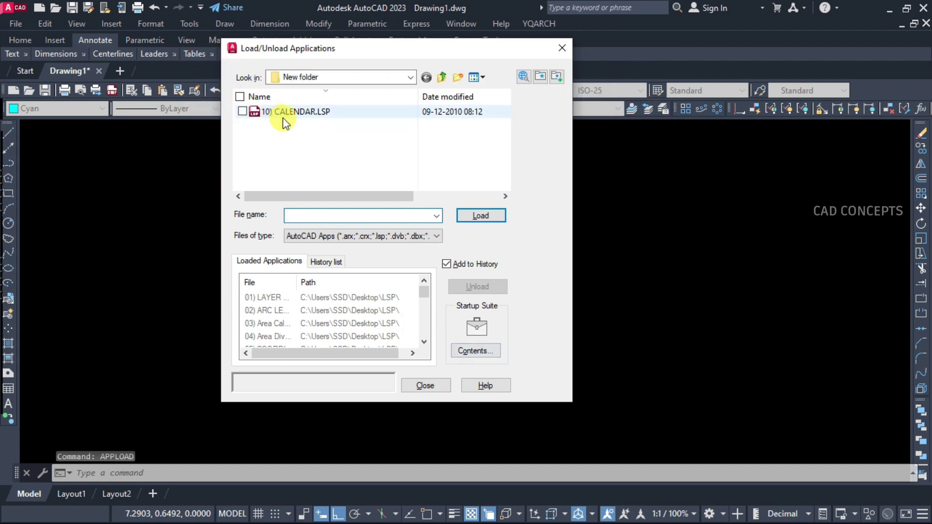
left_click(286, 123)
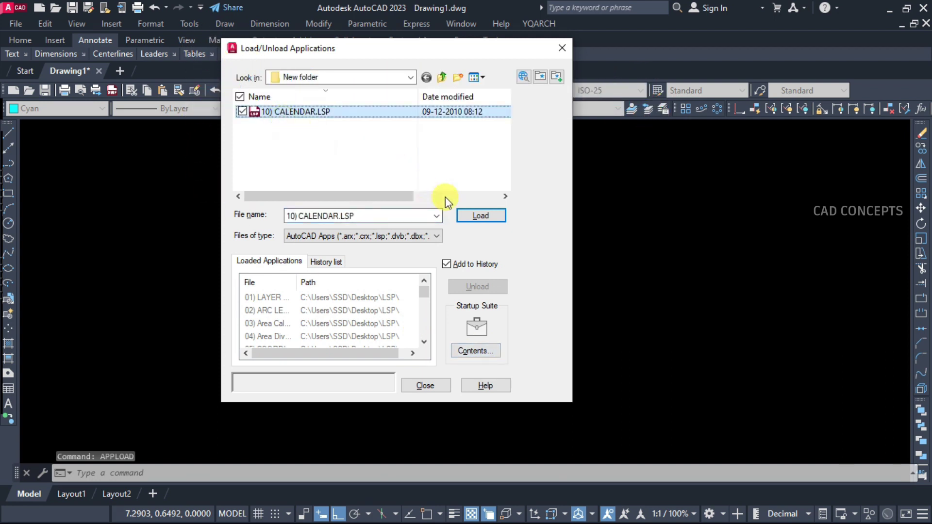
left_click(475, 216)
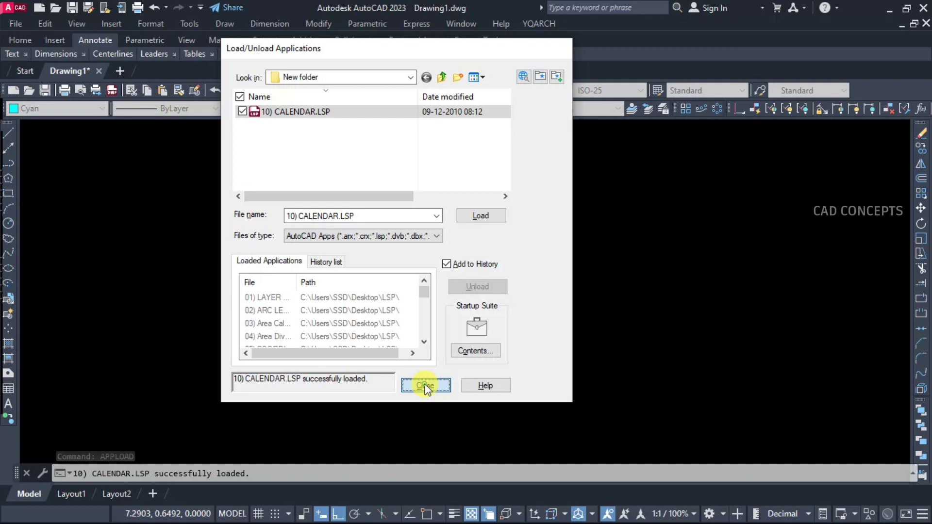
left_click(426, 387)
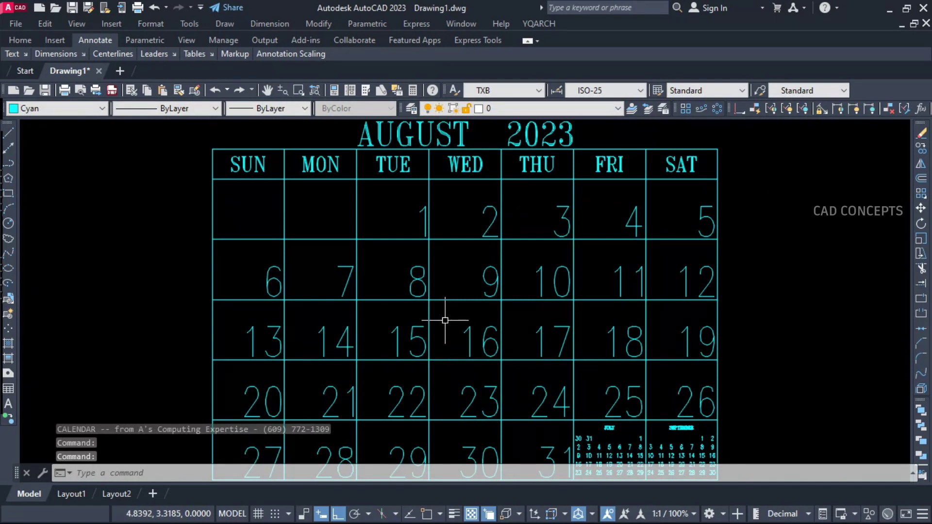
- Zoom out over the August 2023 calendar and cancel the stray selection window
scroll(445, 320, "down", 2)
left_click(451, 329)
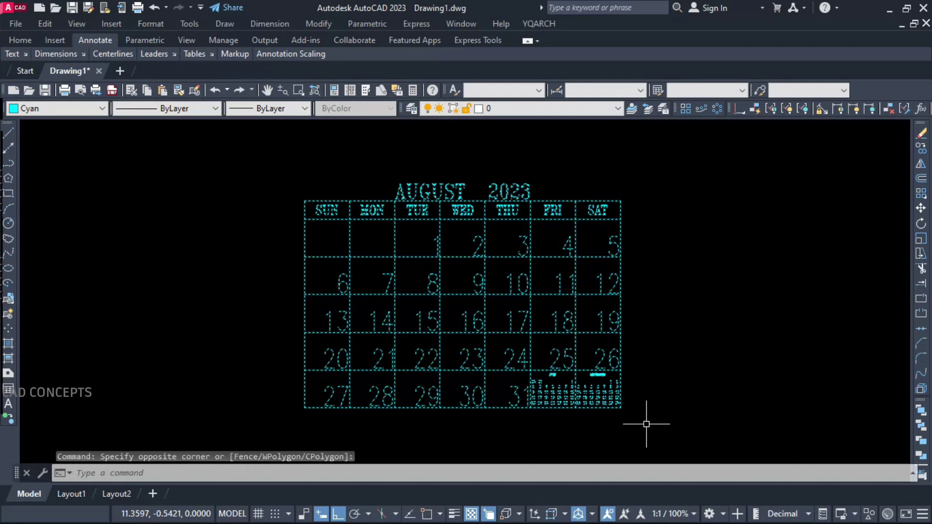
key("Escape")
key("Escape")
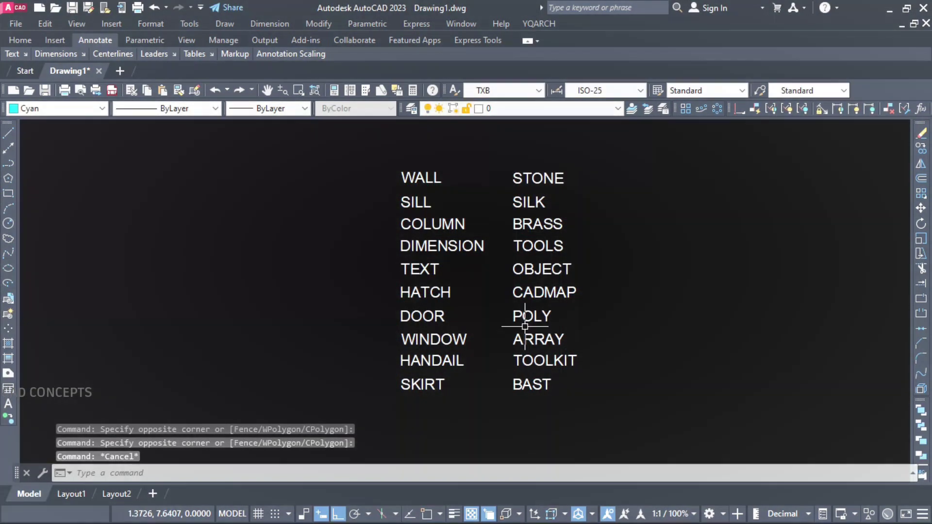
- Make layer 0 current, run TXTLA on the 20 words, and review the new layers
left_click(491, 108)
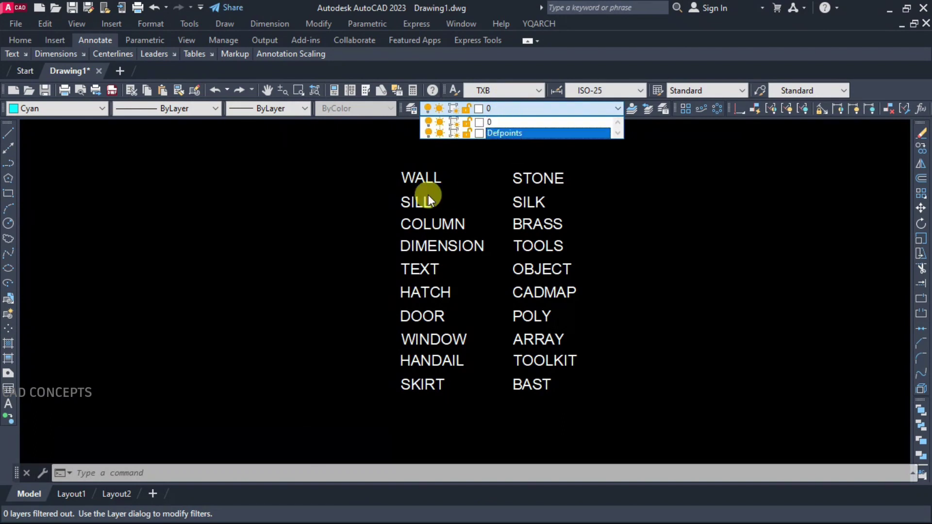
left_click(508, 122)
type("TXTLA")
key("Return")
left_click(599, 192)
left_click(355, 247)
key("Return")
left_click(529, 108)
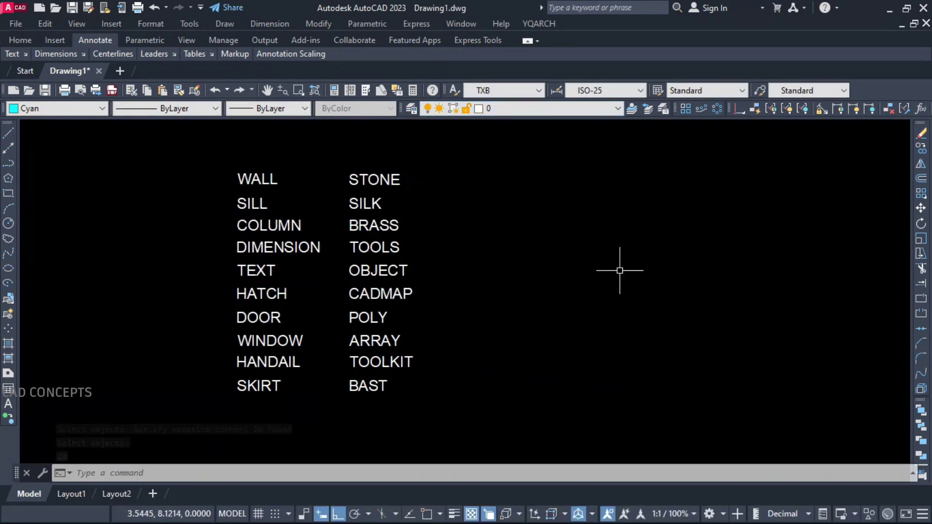
left_click(534, 108)
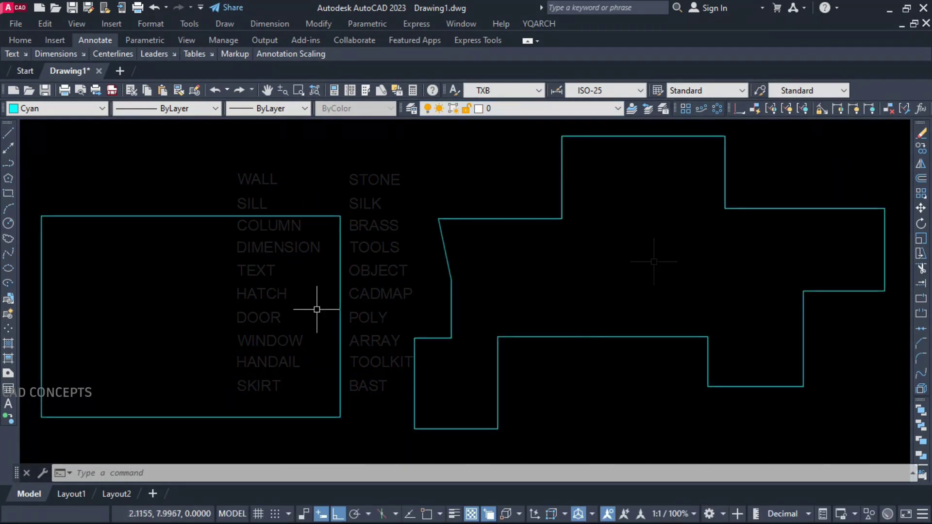
- Label the rectangle 1.7 and the stepped polyline 2.12 with CAR area text
type("CAR")
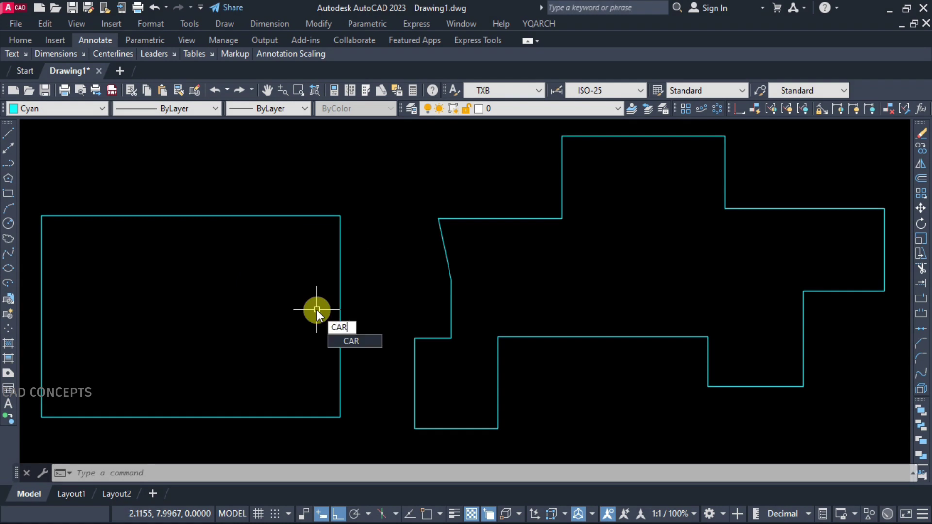
key("Return")
left_click(204, 320)
left_click(146, 351)
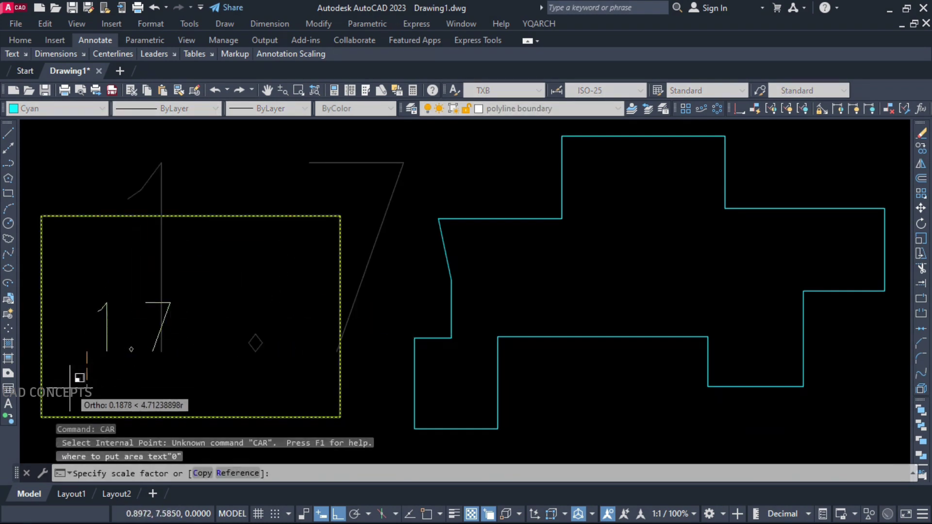
left_click(145, 348)
left_click(576, 297)
left_click(637, 294)
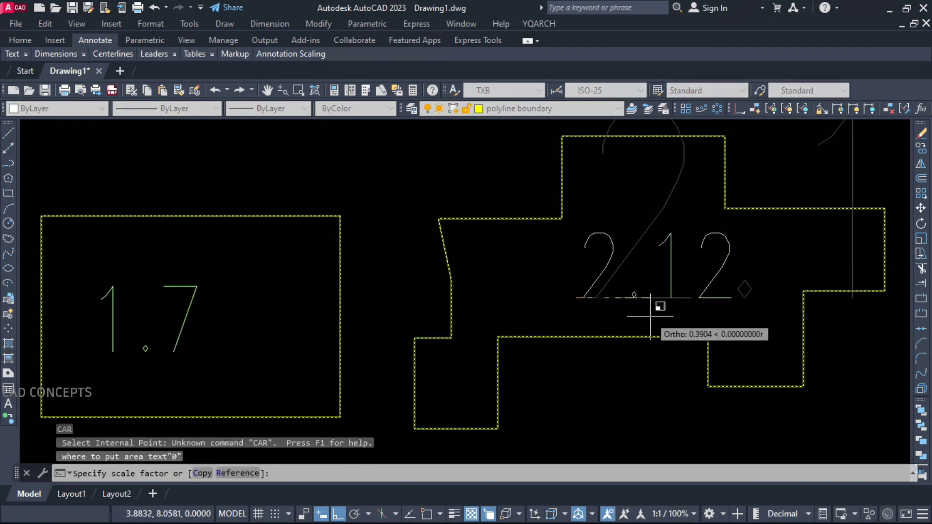
left_click(588, 294)
- Draw a new rectangle and label its area 3.14 with CAR
scroll(555, 317, "down", 2)
type("rec")
key("Return")
left_click(377, 374)
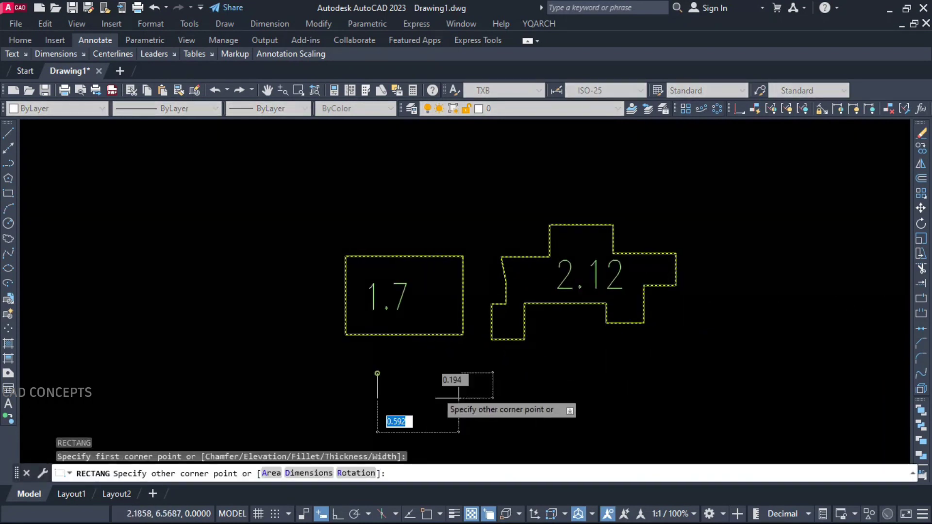
left_click(707, 401)
type("CAR")
key("Return")
left_click(479, 333)
left_click(423, 371)
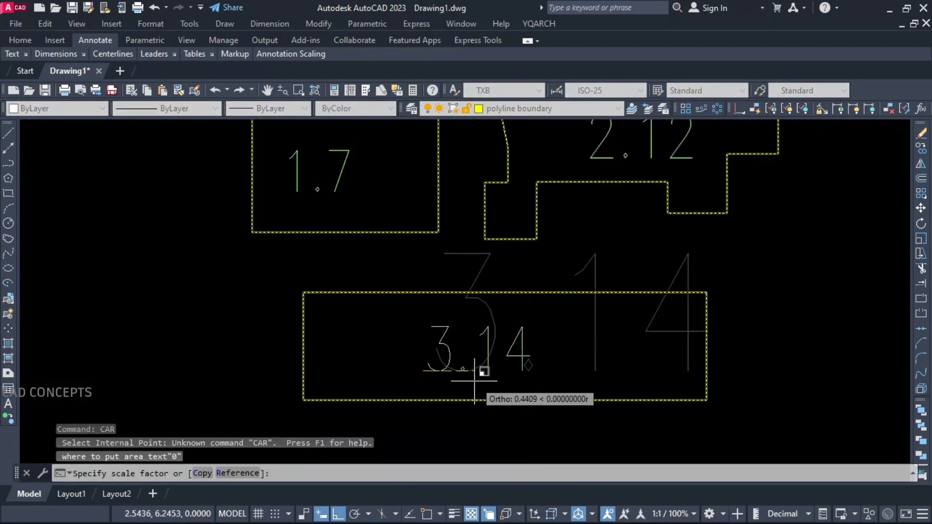
left_click(482, 374)
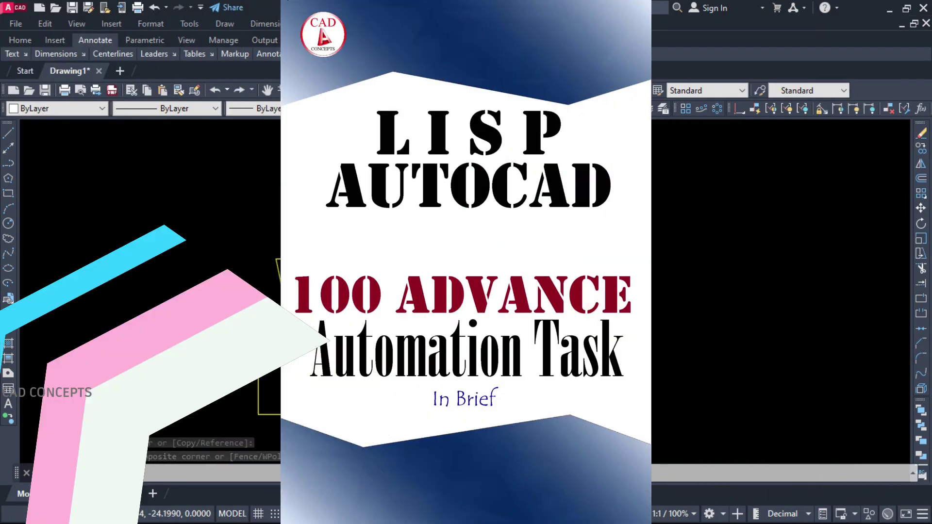
- Place CR coordinate labels at three points, starting with E=47.732 N=8.531
type("CR")
key("Return")
left_click(653, 265)
left_click(651, 204)
key("Return")
left_click(510, 272)
left_click(499, 281)
key("Return")
left_click(369, 246)
left_click(351, 272)
- Add coordinate labels E=-73.958 N=6.822, E=-70.211 N=-10.957, E=-80.261 N=-26.606 and one on the right
key("Return")
left_click(274, 255)
left_click(203, 190)
key("Return")
left_click(281, 302)
left_click(240, 283)
key("Return")
left_click(256, 345)
left_click(217, 314)
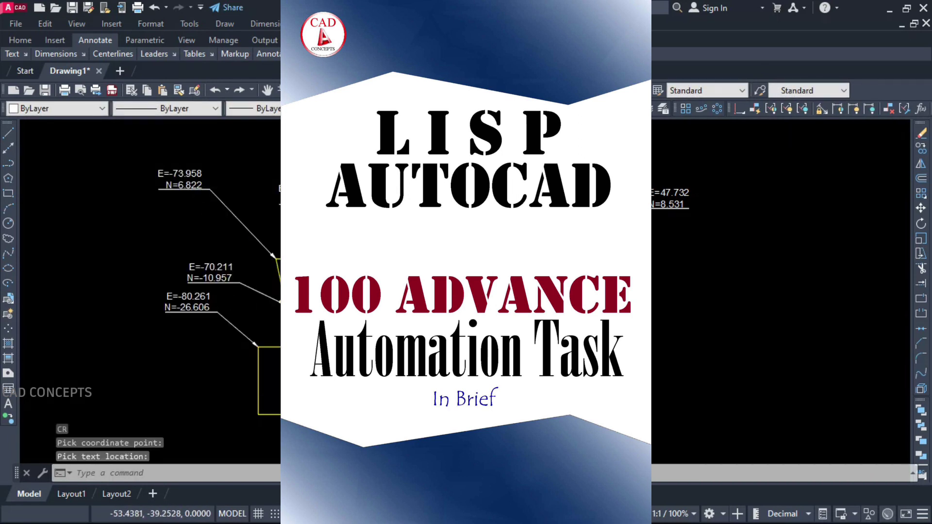
key("Return")
left_click(626, 322)
left_click(653, 350)
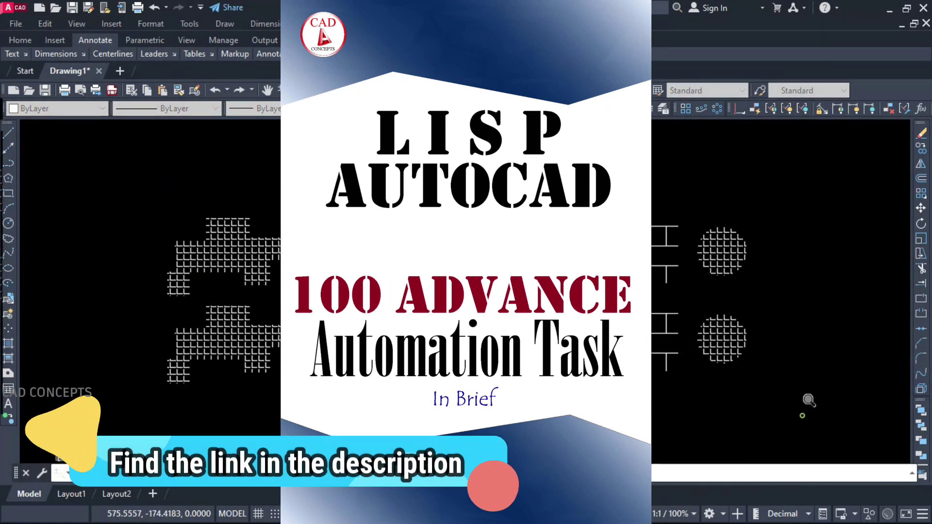
left_click(139, 192)
left_click(448, 337)
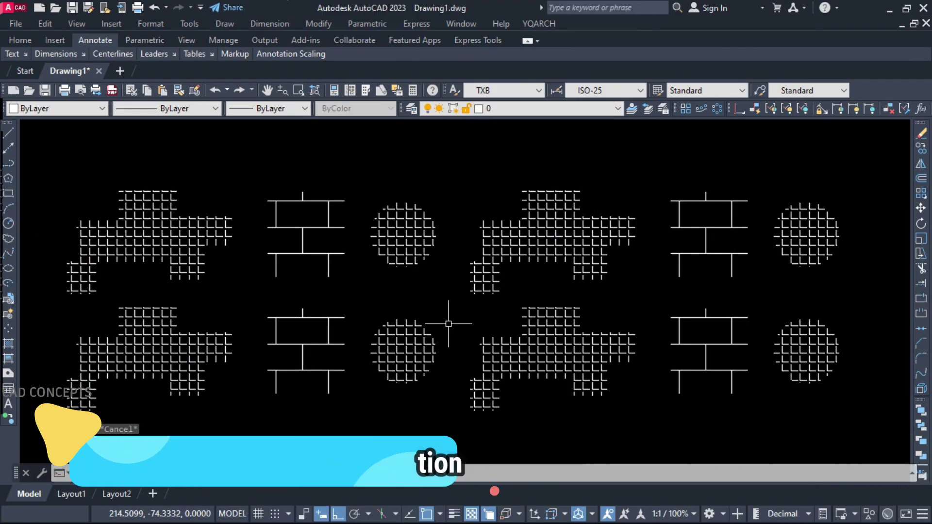
- Measure the total area of all 12 hatches with HATCHAREAS: 45718.3325
key("Escape")
key("Escape")
key("Escape")
type("HATCHAR")
left_click(468, 357)
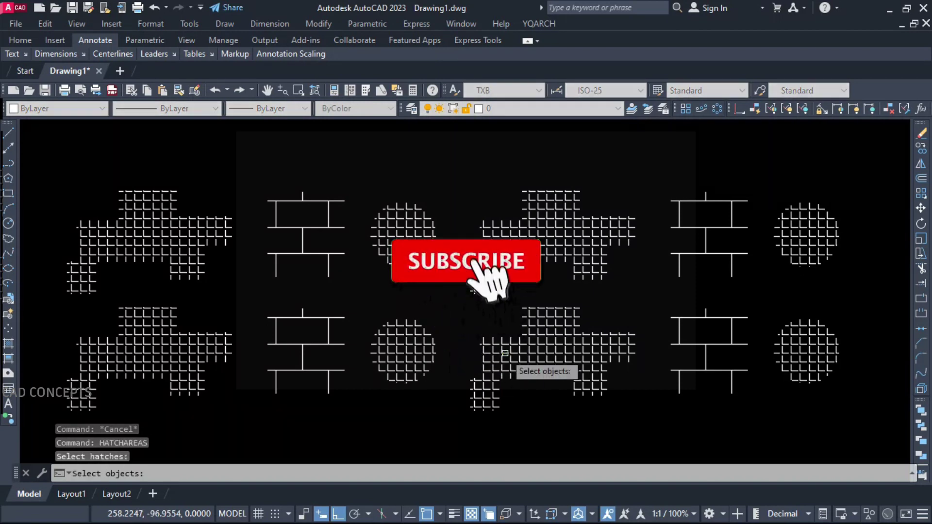
left_click(859, 169)
left_click(30, 417)
key("Return")
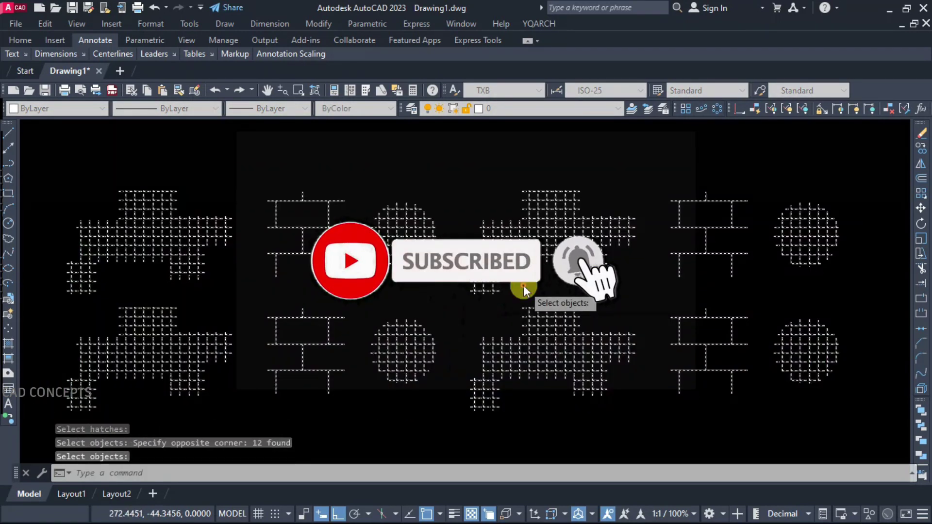
left_click(485, 295)
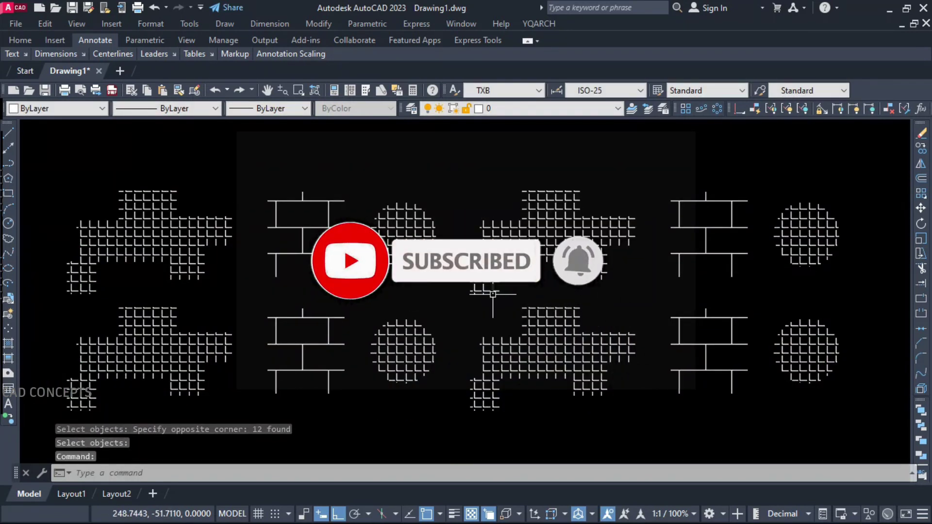
- Measure a single hatch's area, 5582.7728
key("Return")
left_click(544, 255)
key("Return")
left_click(481, 294)
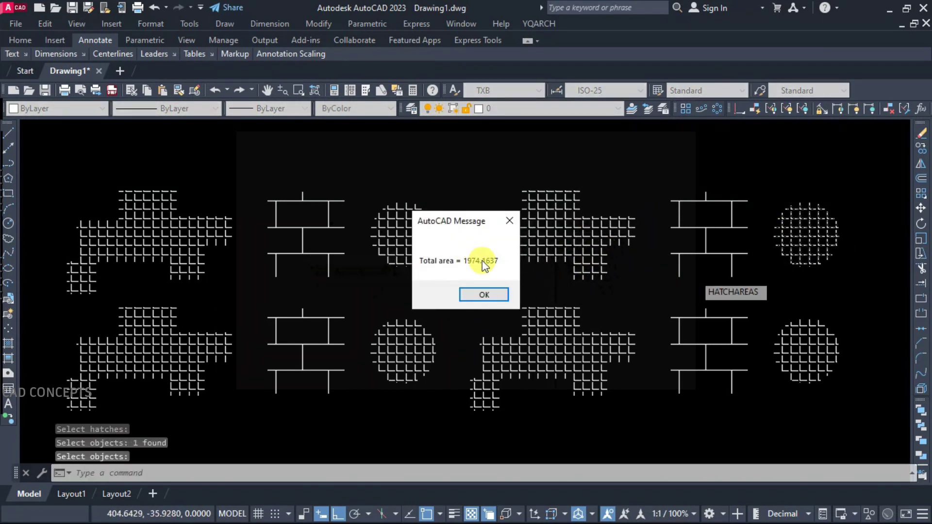
left_click(483, 295)
key("Return")
left_click(707, 249)
key("Return")
left_click(479, 294)
- Re-measure the 12 hatches together to show the 45718.3325 total
key("Return")
left_click(865, 163)
left_click(144, 370)
key("Return")
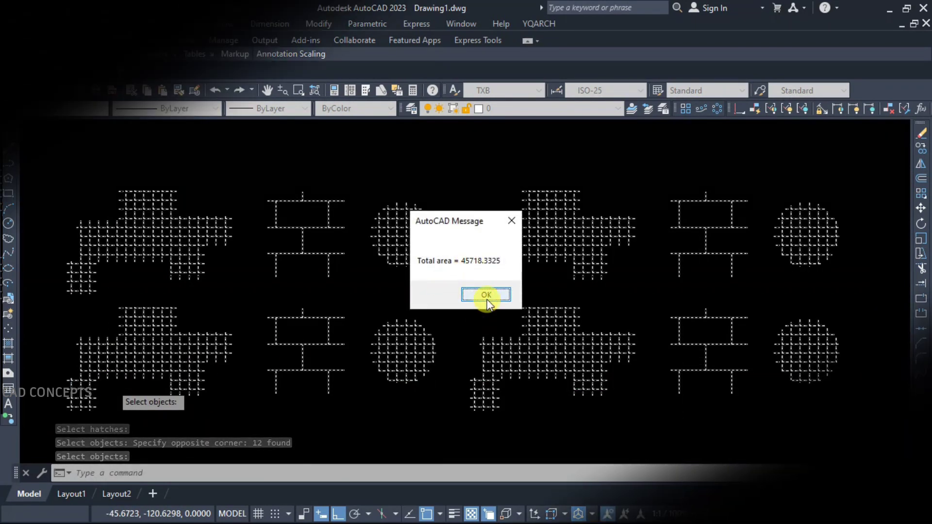